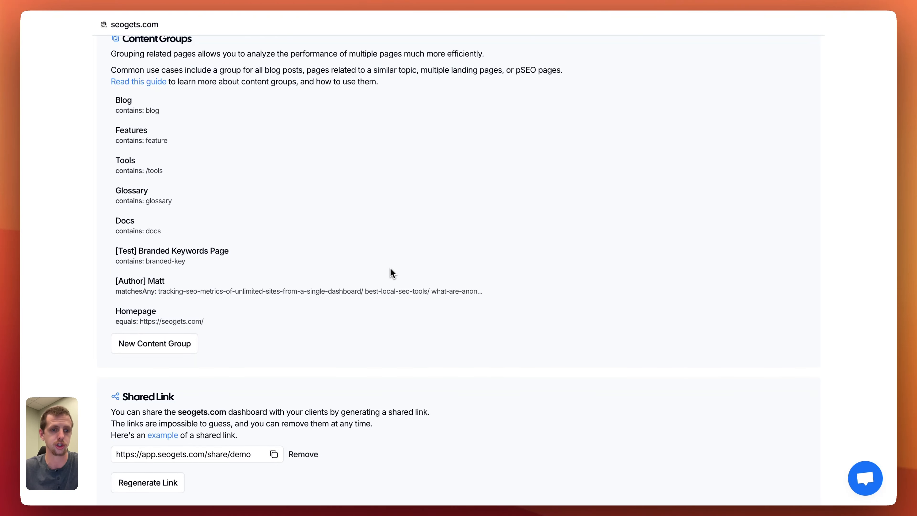
# Look through the content groups in the site settings, and filter the seogets.com dashboard by the Homepage group.
pyautogui.scroll(1, 358, 241)
pyautogui.scroll(-2, 357, 241)
pyautogui.scroll(1, 357, 241)
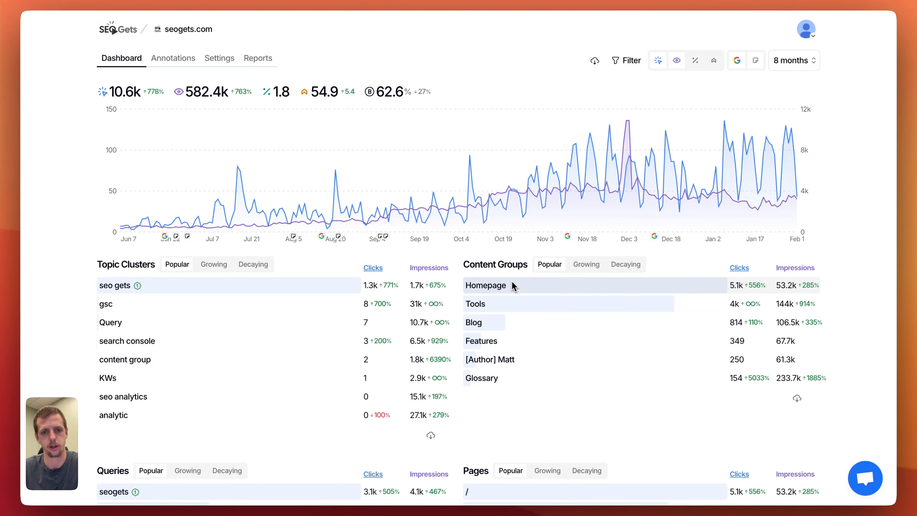
pyautogui.click(487, 285)
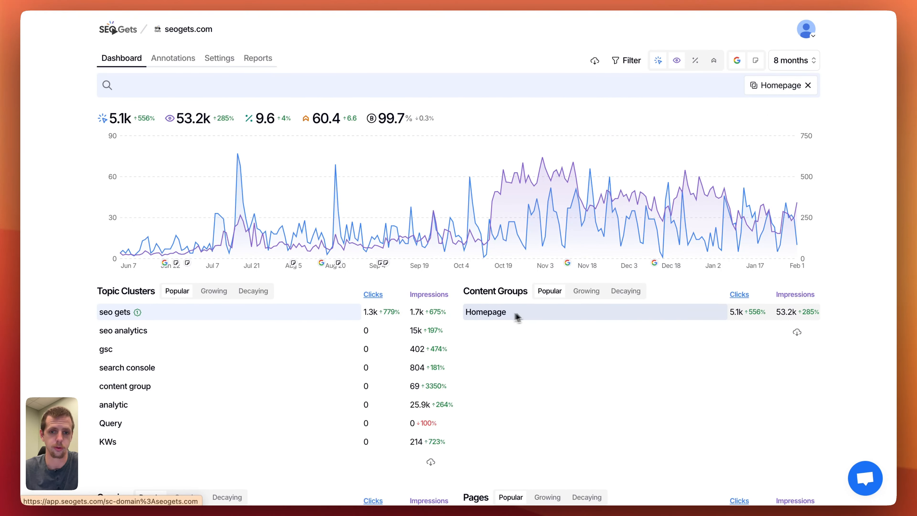
# Open the Homepage content group in the site settings and inspect its condition and matching page.
pyautogui.click(264, 7)
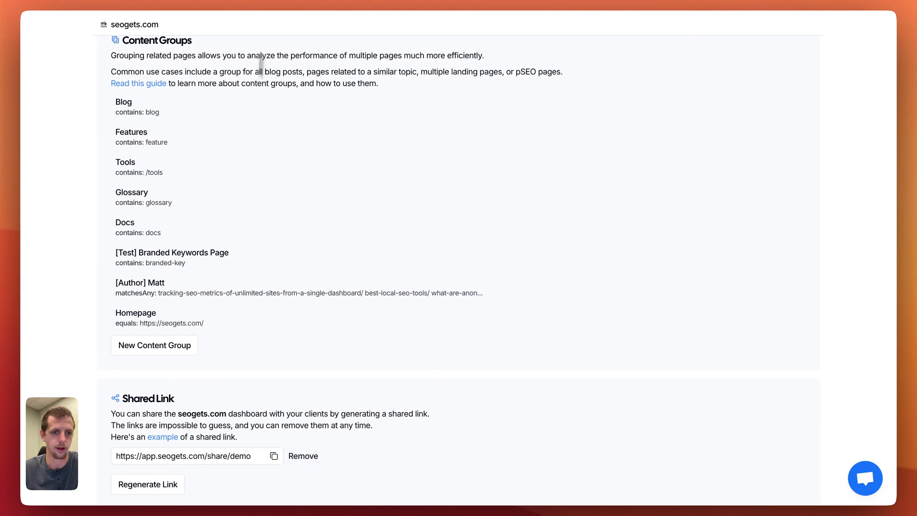
pyautogui.click(178, 315)
pyautogui.scroll(2, 361, 159)
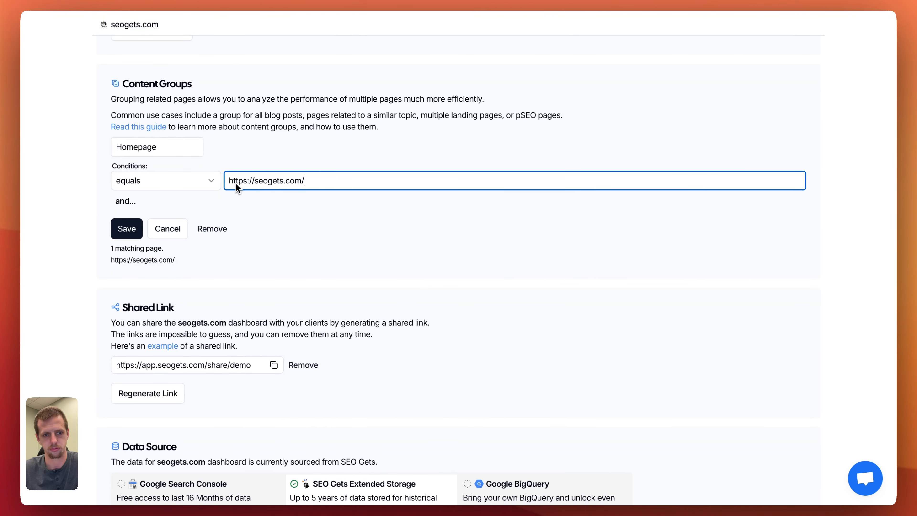
pyautogui.moveTo(110, 248); pyautogui.dragTo(175, 261)
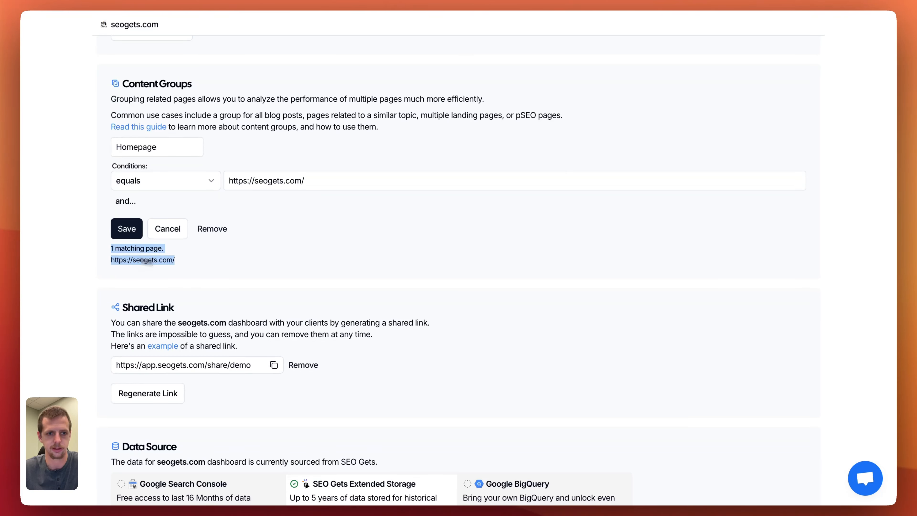
pyautogui.click(189, 263)
pyautogui.scroll(3, 165, 252)
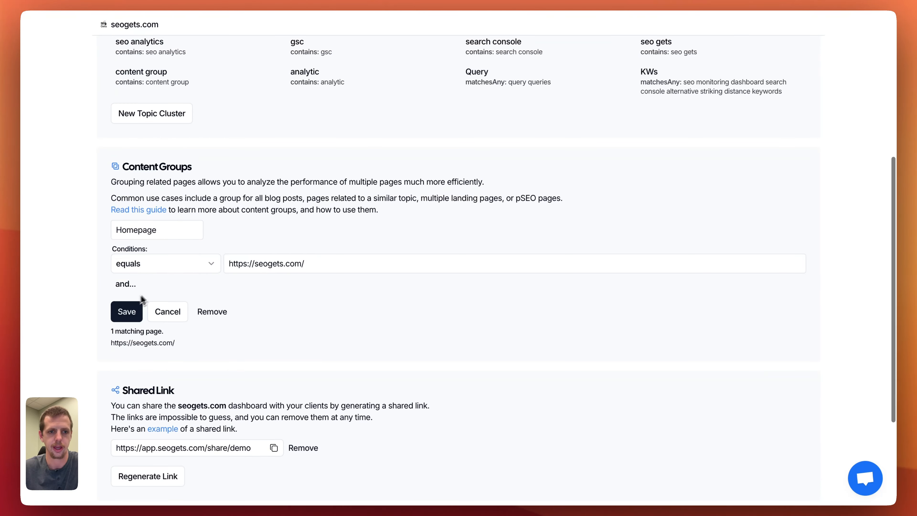
# Return to the dashboard and replace the Homepage filter with the Blog content group to check its metrics.
pyautogui.click(114, 31)
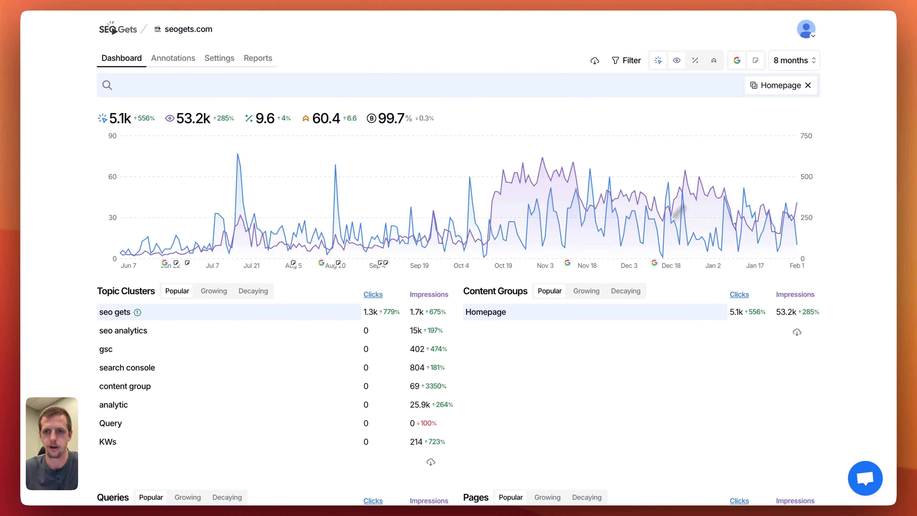
pyautogui.click(808, 86)
pyautogui.click(556, 285)
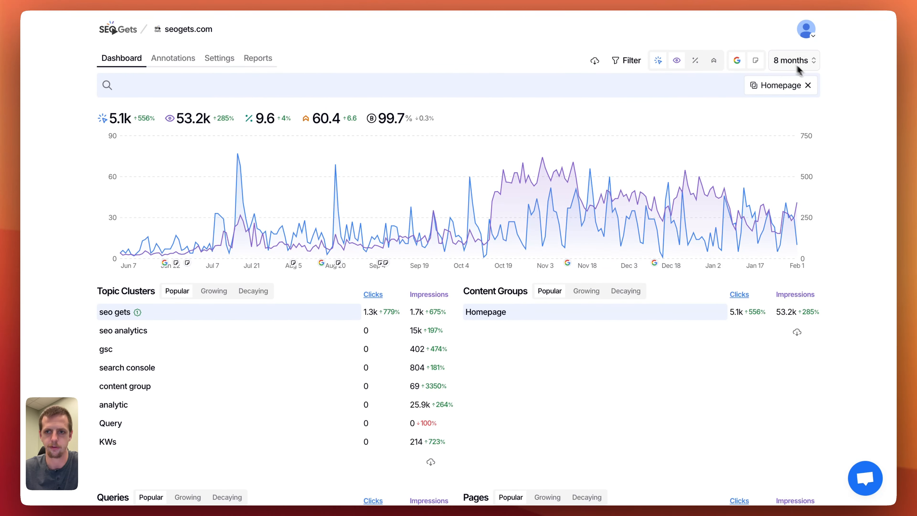
pyautogui.click(809, 86)
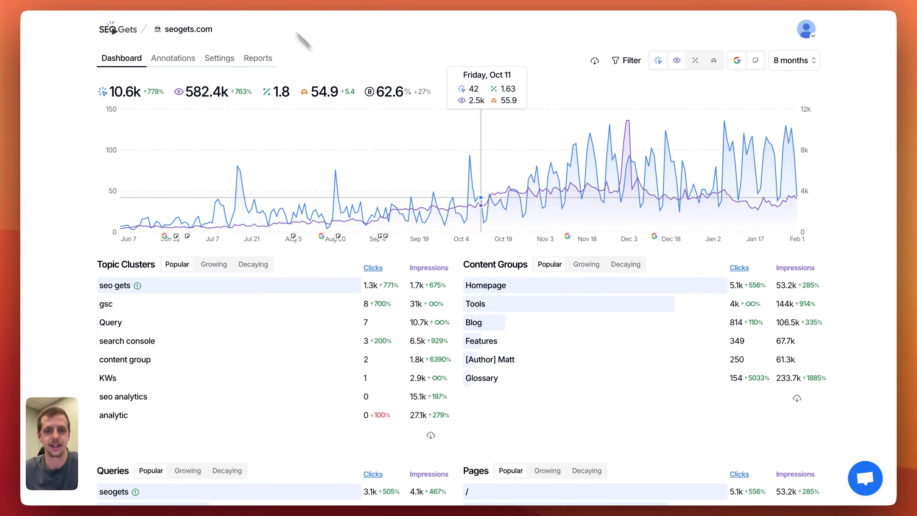
pyautogui.click(491, 327)
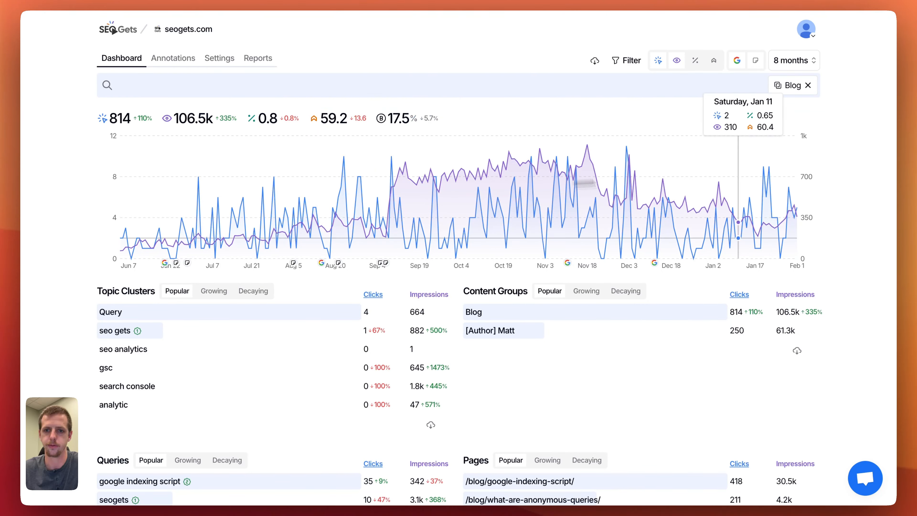
pyautogui.moveTo(145, 125)
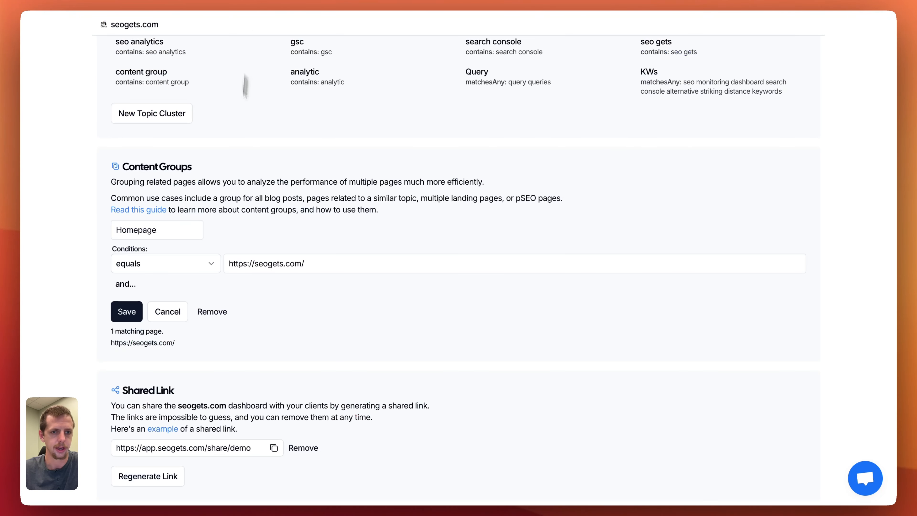
# In the site settings, cancel editing the Homepage group and open the Blog content group.
pyautogui.scroll(-2, 223, 224)
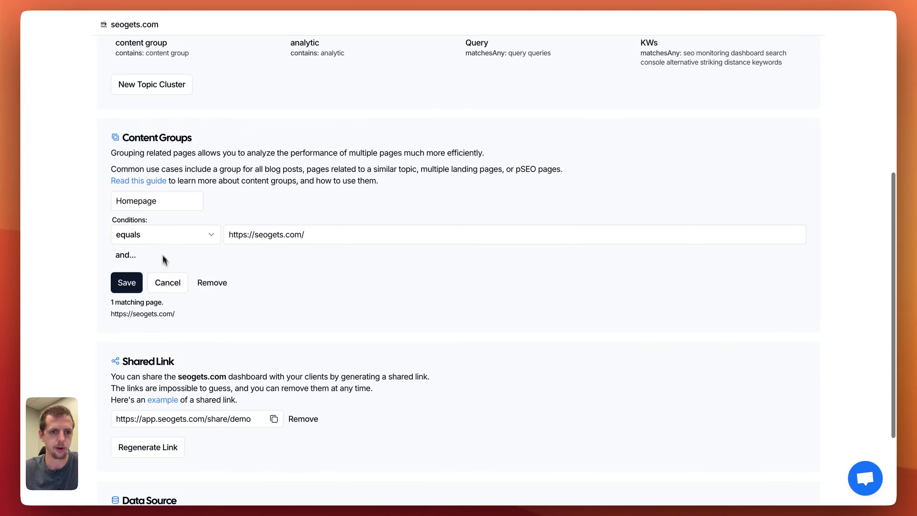
pyautogui.click(175, 277)
pyautogui.scroll(-2, 187, 273)
pyautogui.click(177, 160)
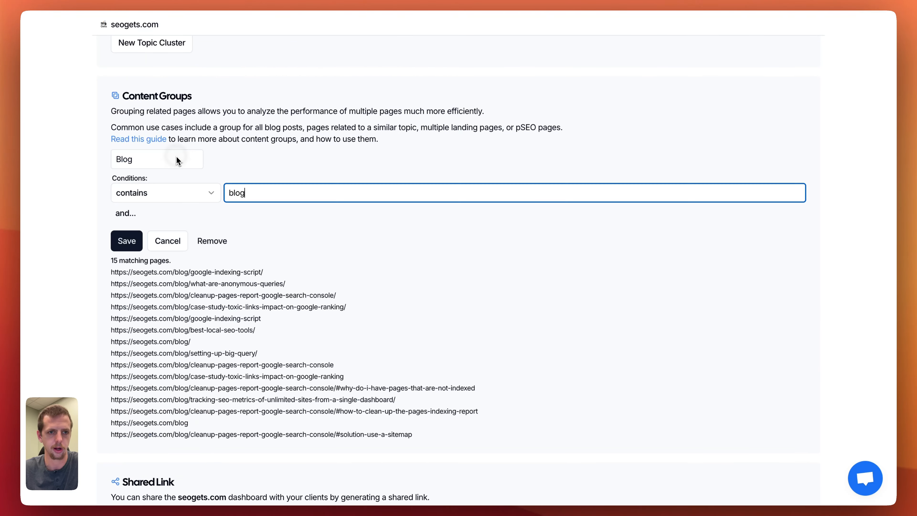
# Examine the Blog group's matching pages, highlighting the blog part of the first URL and the matching pages line.
pyautogui.scroll(-1, 177, 260)
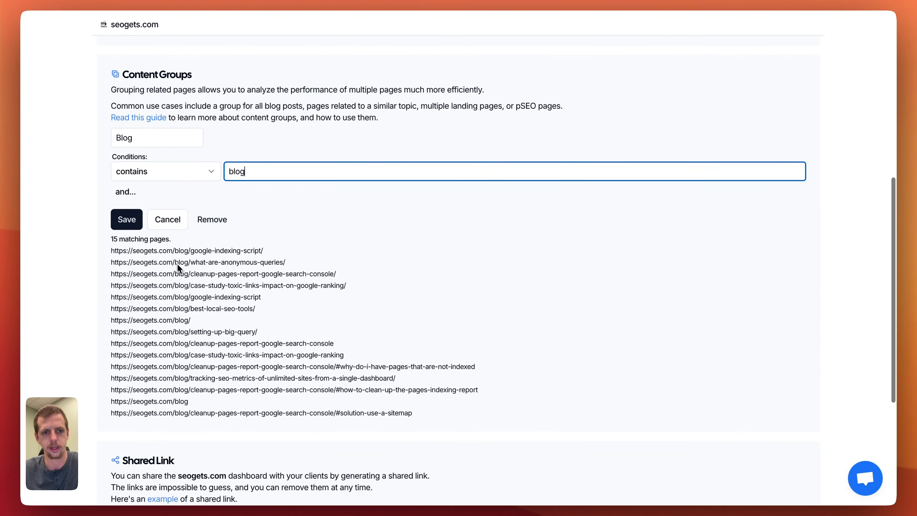
pyautogui.click(175, 252)
pyautogui.scroll(-1, 194, 263)
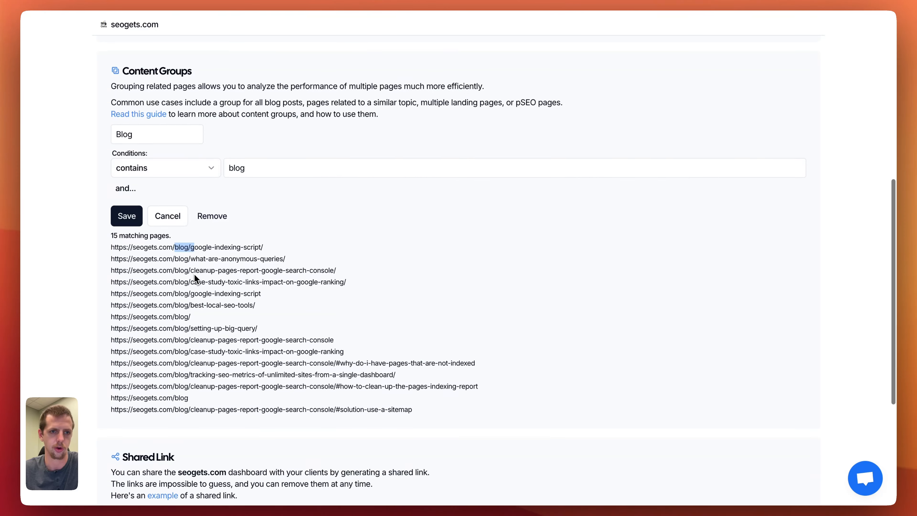
pyautogui.scroll(-2, 276, 272)
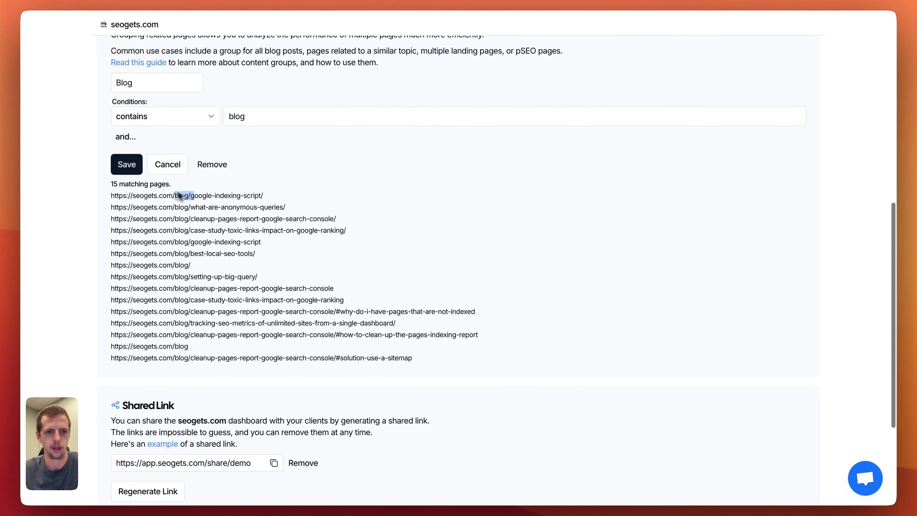
pyautogui.moveTo(131, 185); pyautogui.dragTo(172, 186)
pyautogui.scroll(2, 179, 180)
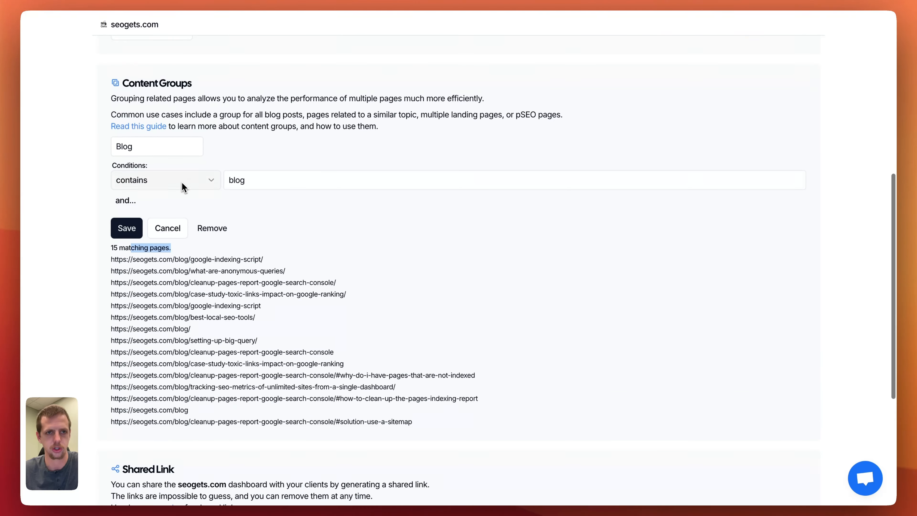
# Review the Blog group's queries and pages on the dashboard, and clear the Blog filter.
pyautogui.click(162, 7)
pyautogui.scroll(-8, 338, 277)
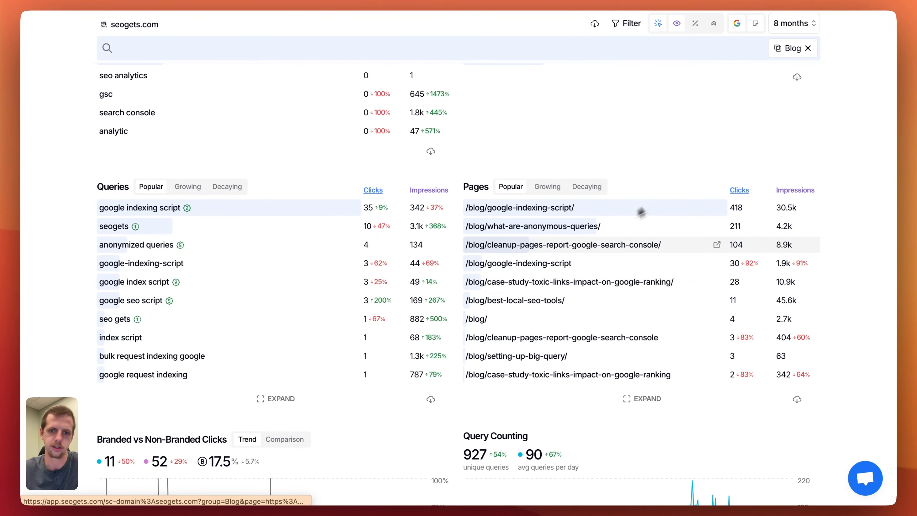
pyautogui.scroll(8, 553, 278)
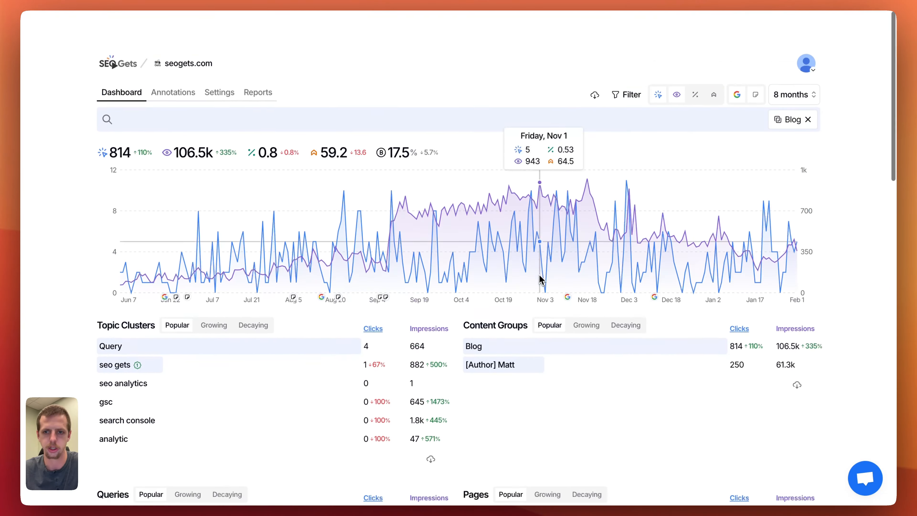
pyautogui.click(809, 86)
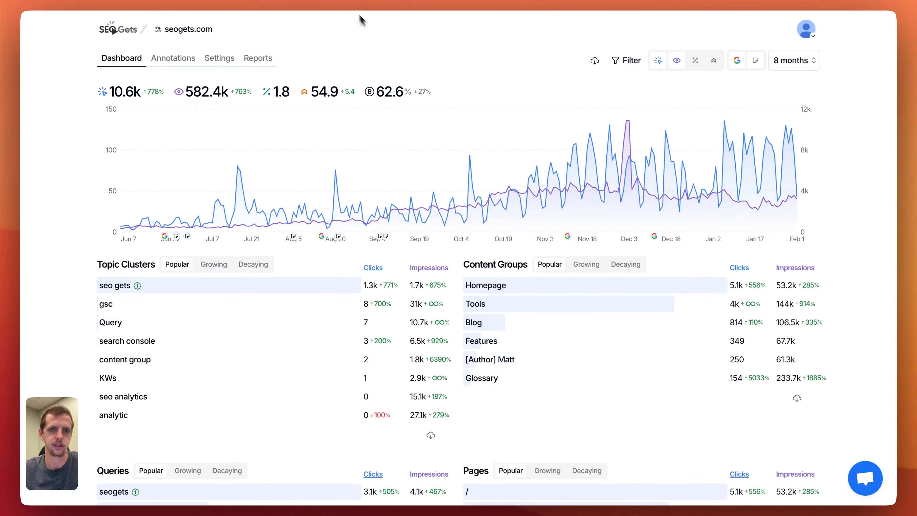
# Open the All Features page on the SEO Gets website and find its Content Groups section.
pyautogui.click(114, 30)
pyautogui.moveTo(258, 36)
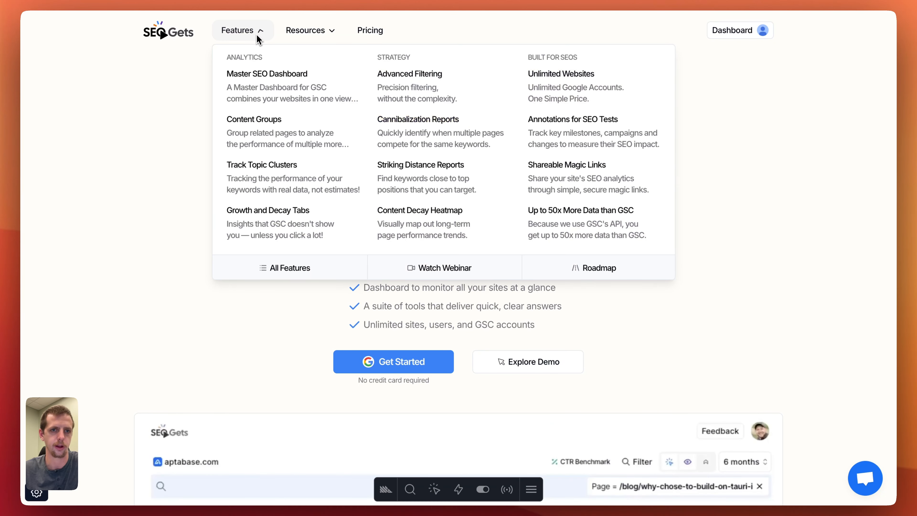
pyautogui.click(290, 268)
pyautogui.scroll(-10, 524, 274)
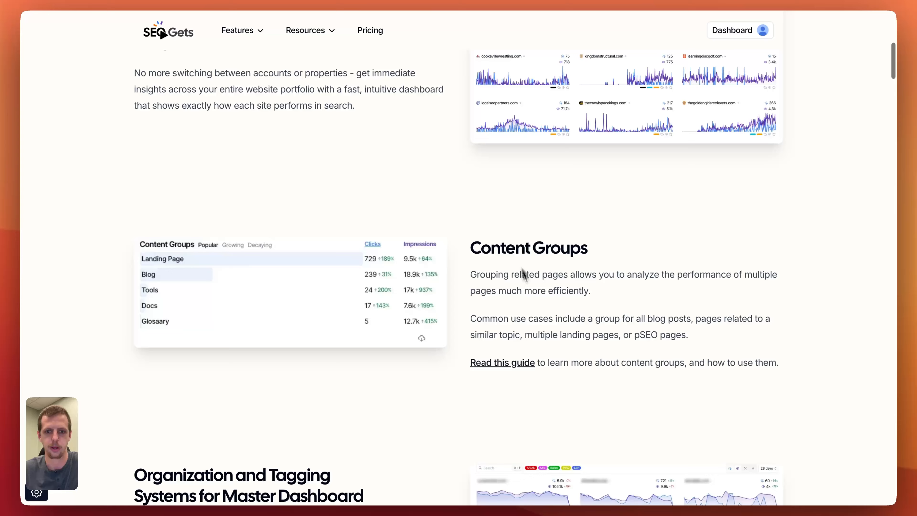
# Open the guide on using Content Groups, skim it, and go back to all features.
pyautogui.click(521, 361)
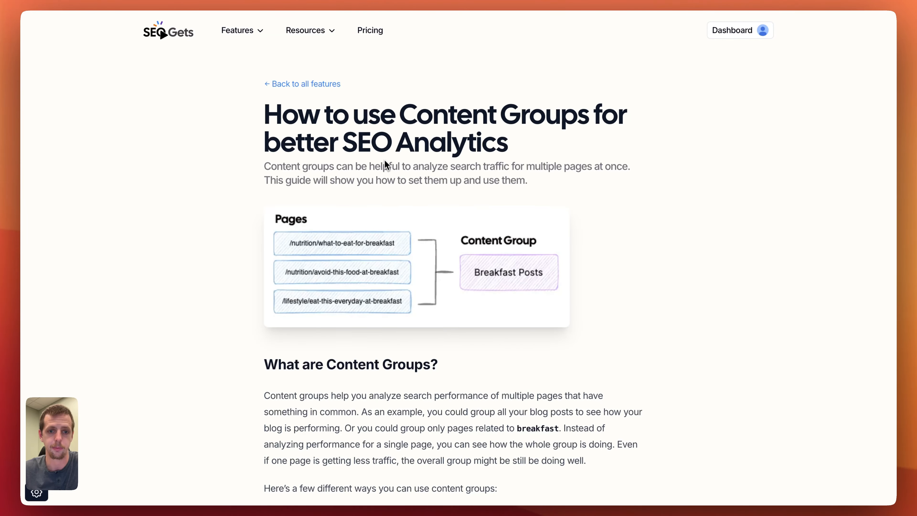
pyautogui.scroll(-15, 385, 154)
pyautogui.scroll(15, 426, 119)
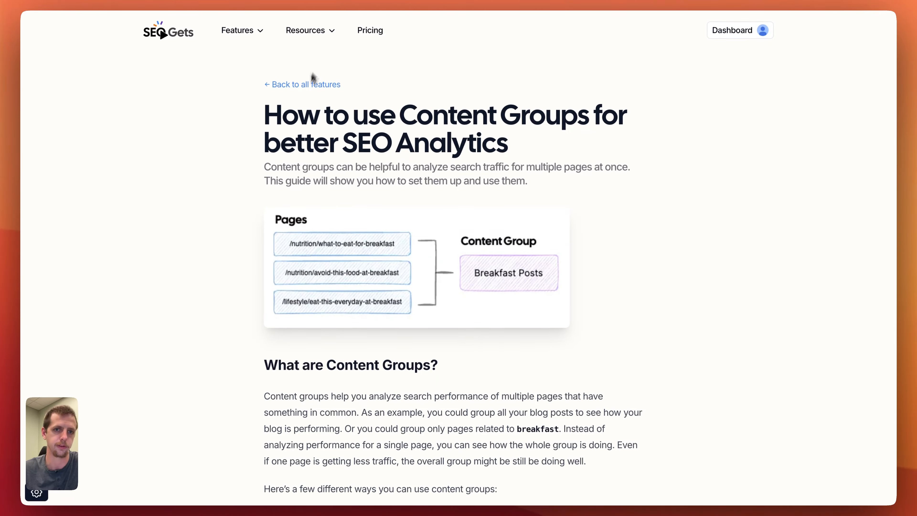
pyautogui.click(310, 87)
# Filter the seogets.com dashboard by the Features content group and review its queries and pages.
pyautogui.click(163, 34)
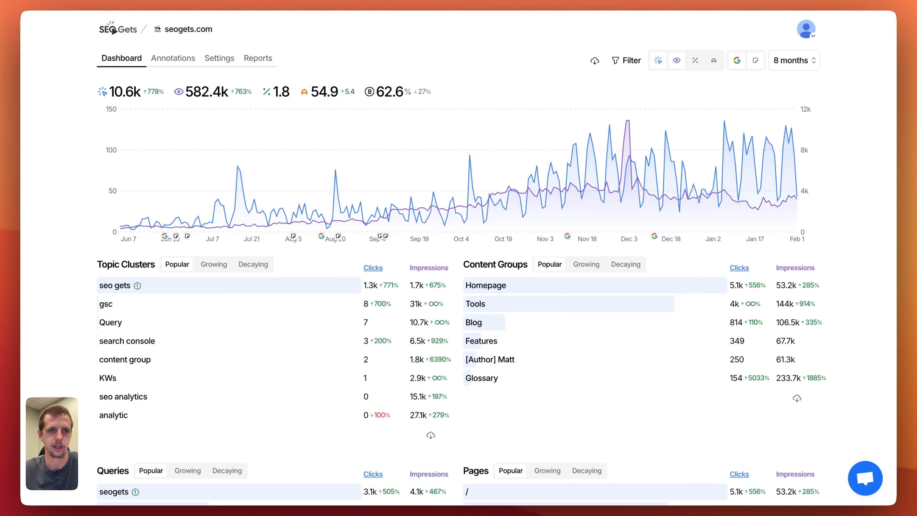
pyautogui.click(565, 343)
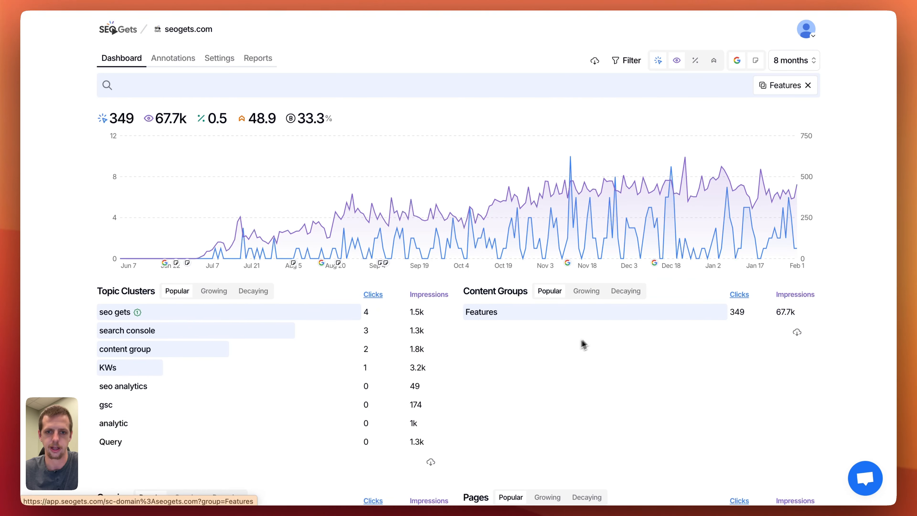
pyautogui.scroll(-2, 589, 343)
pyautogui.scroll(3, 592, 341)
pyautogui.scroll(-8, 317, 246)
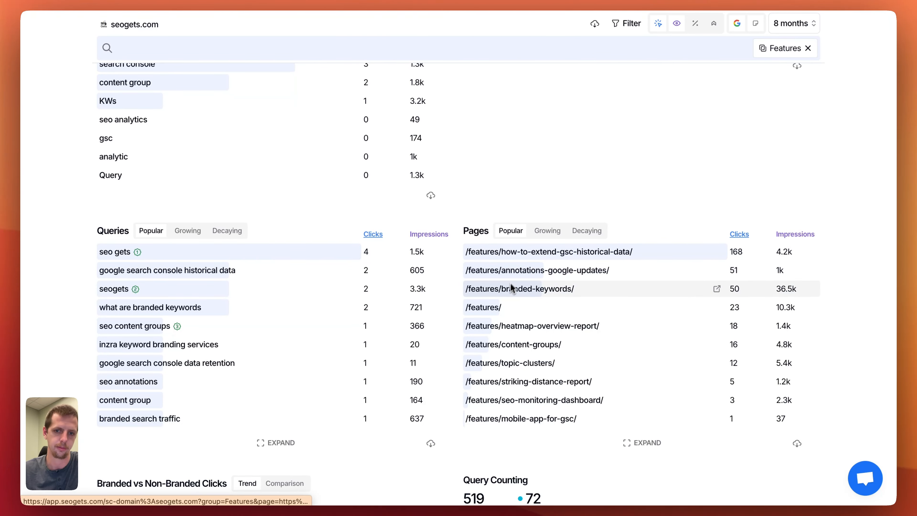
pyautogui.scroll(8, 594, 295)
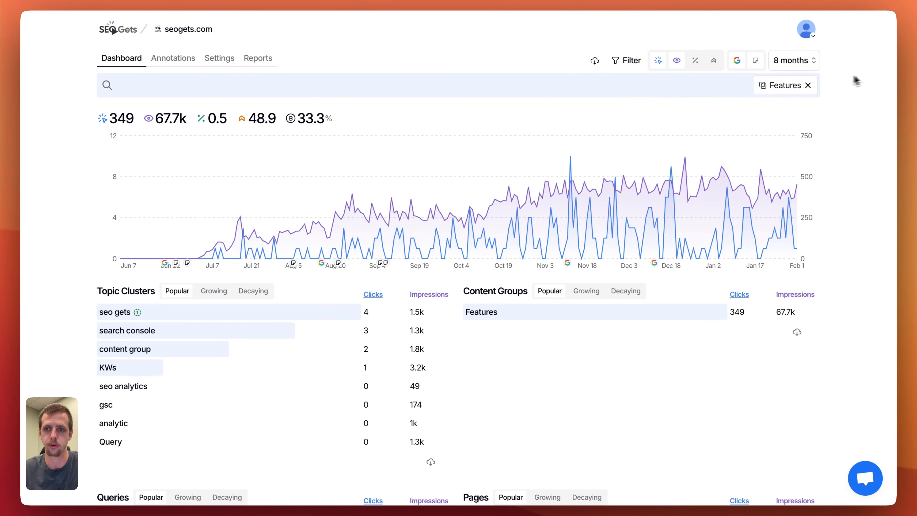
# Clear the Features filter and view the dashboard by the Glossary content group, followed by the Tools group.
pyautogui.click(809, 85)
pyautogui.scroll(-4, 456, 241)
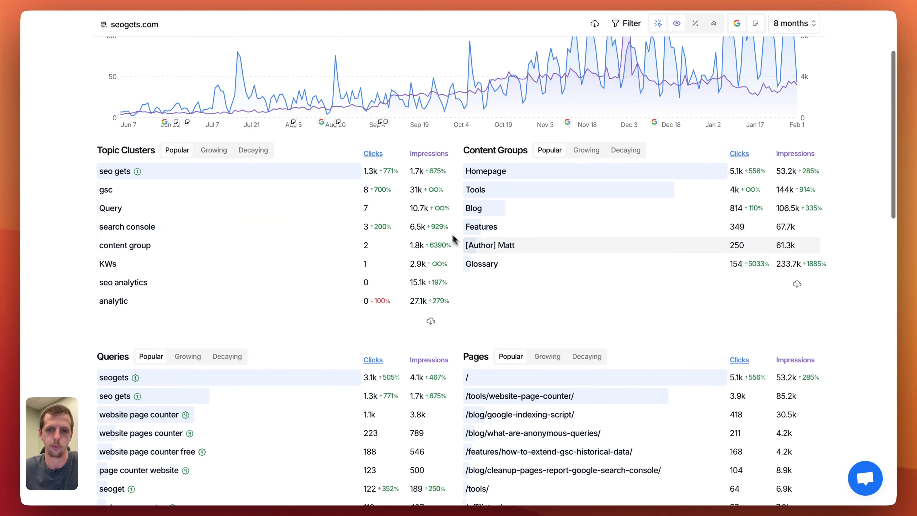
pyautogui.scroll(4, 504, 190)
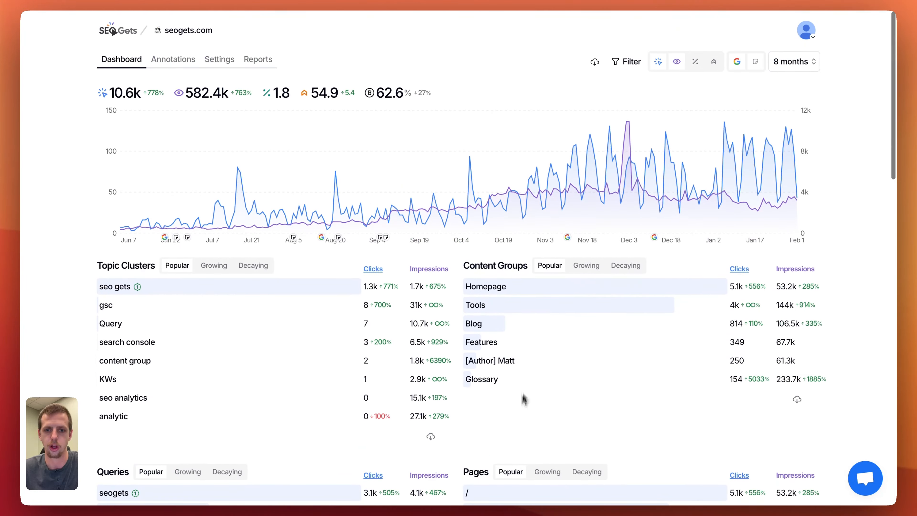
pyautogui.click(522, 382)
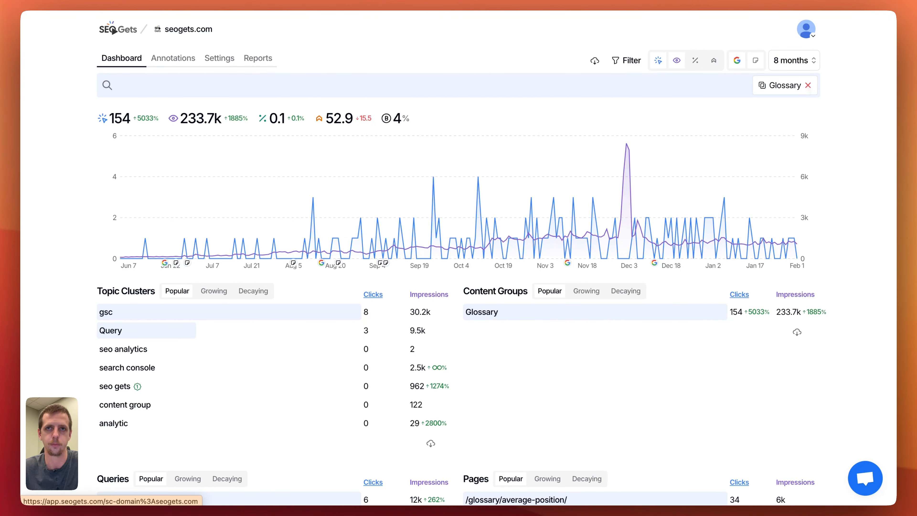
pyautogui.click(808, 86)
pyautogui.click(485, 305)
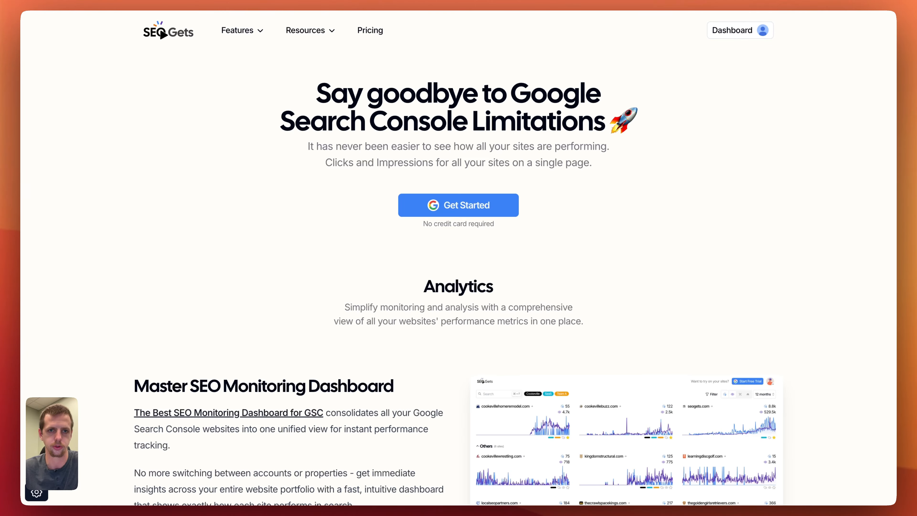
# Open the Free Tools page on the SEO Gets website and go to the Website Page Counter.
pyautogui.click(327, 32)
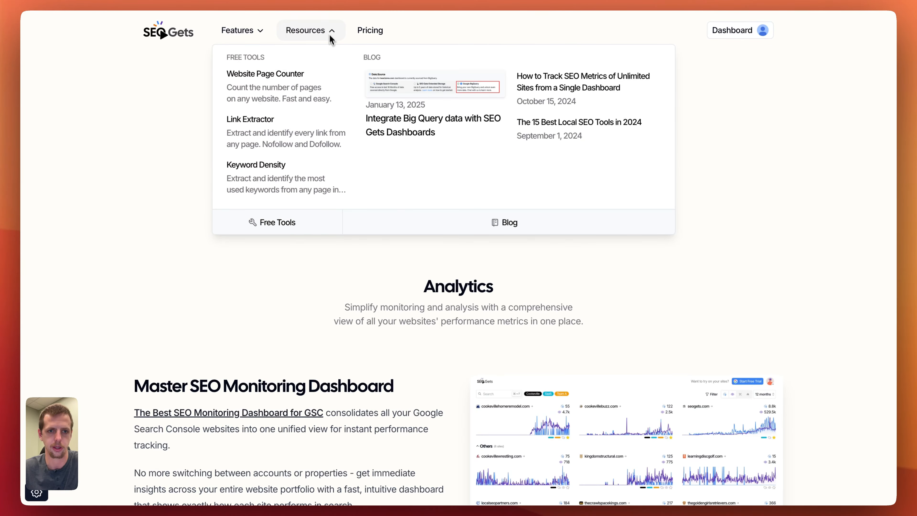
pyautogui.click(285, 221)
pyautogui.scroll(-2, 293, 240)
pyautogui.scroll(3, 410, 229)
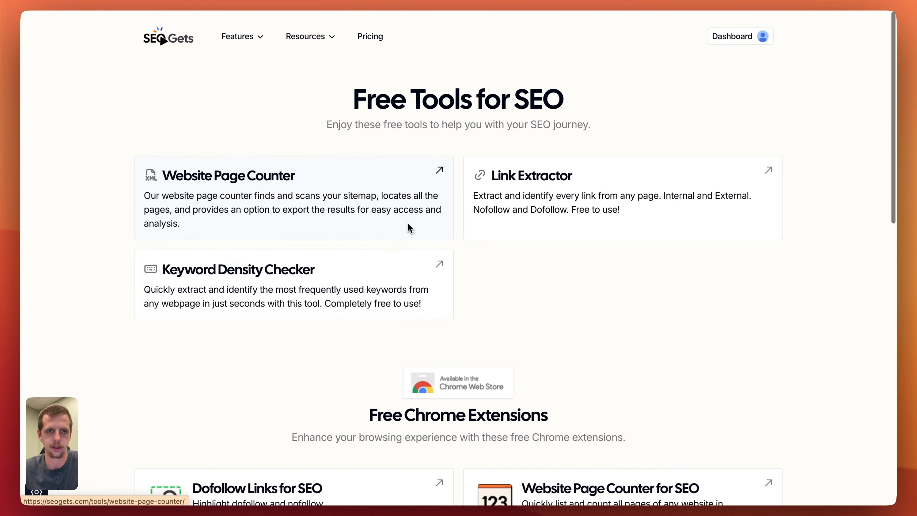
pyautogui.click(247, 187)
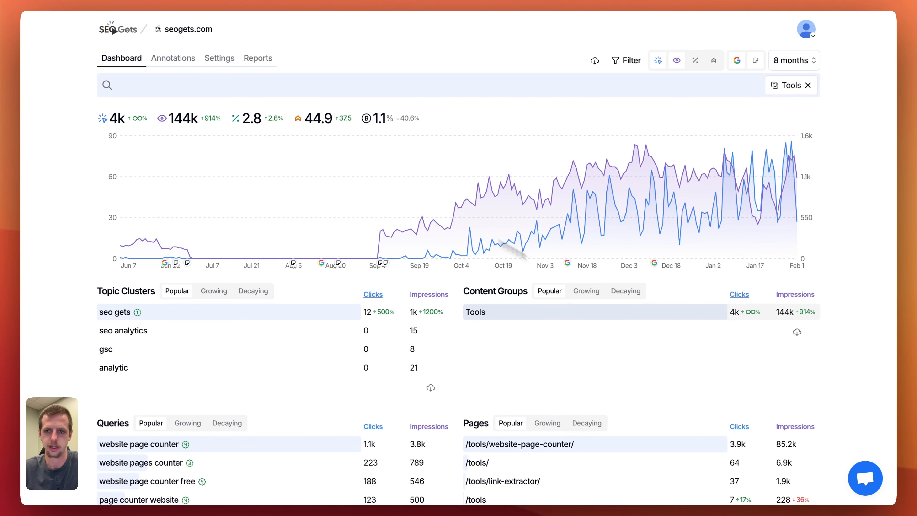
# Clear the Tools filter from the dashboard and show the content group definitions in the site settings.
pyautogui.click(808, 86)
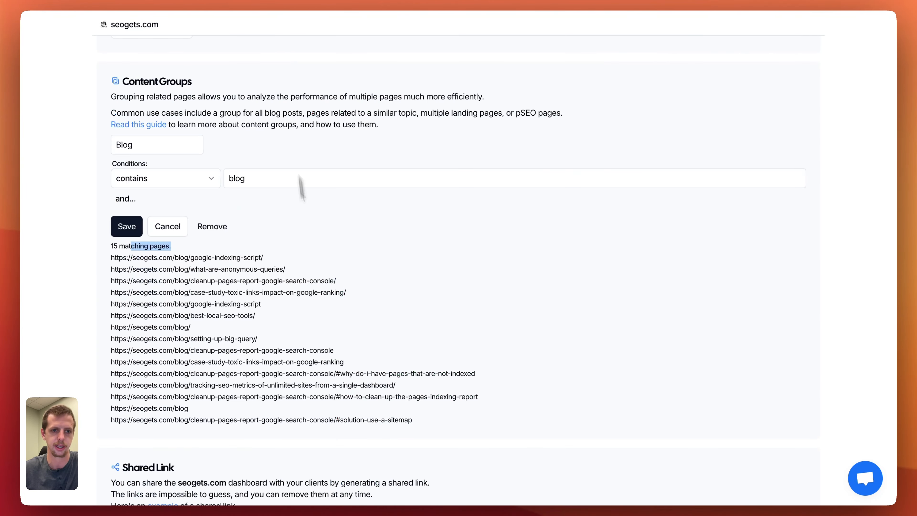
pyautogui.scroll(-3, 184, 213)
pyautogui.click(167, 165)
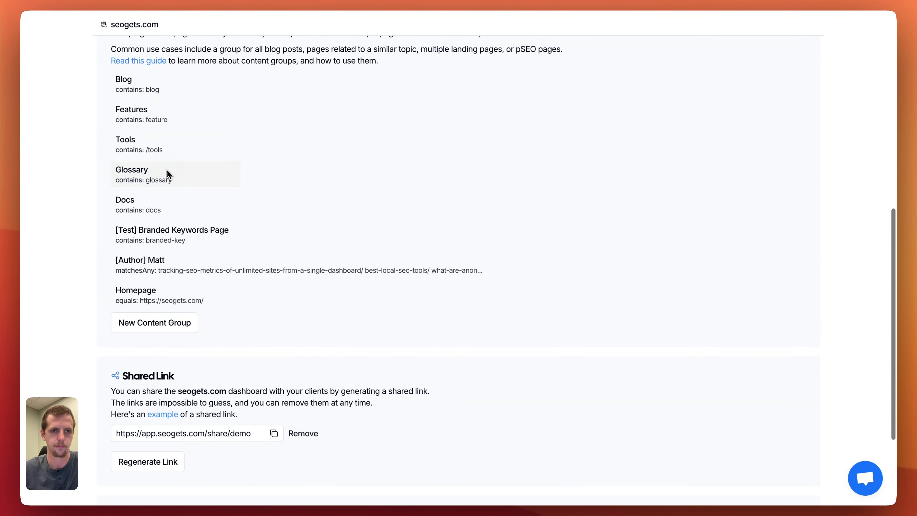
pyautogui.scroll(2, 174, 274)
# Start a new content group with three conditions, setting the second to "doesn't contain", and discard it.
pyautogui.click(181, 349)
pyautogui.scroll(-1, 183, 314)
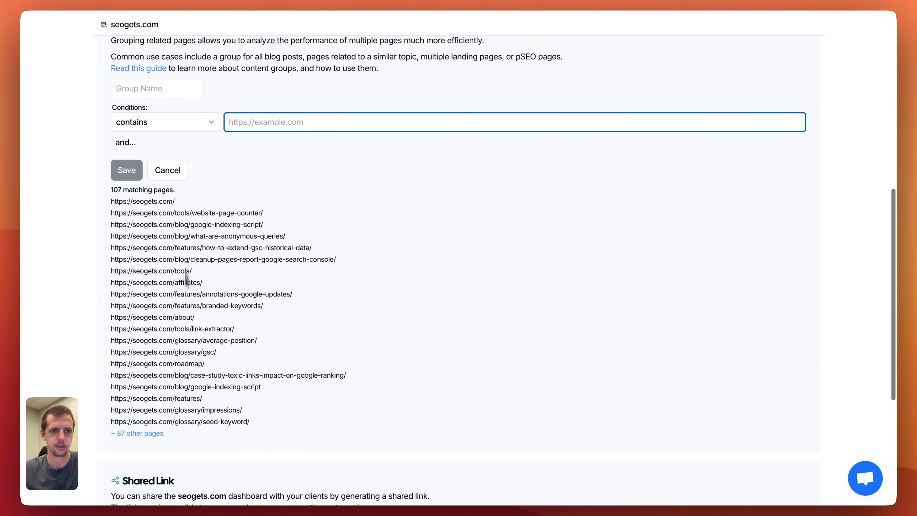
pyautogui.click(131, 144)
pyautogui.click(146, 147)
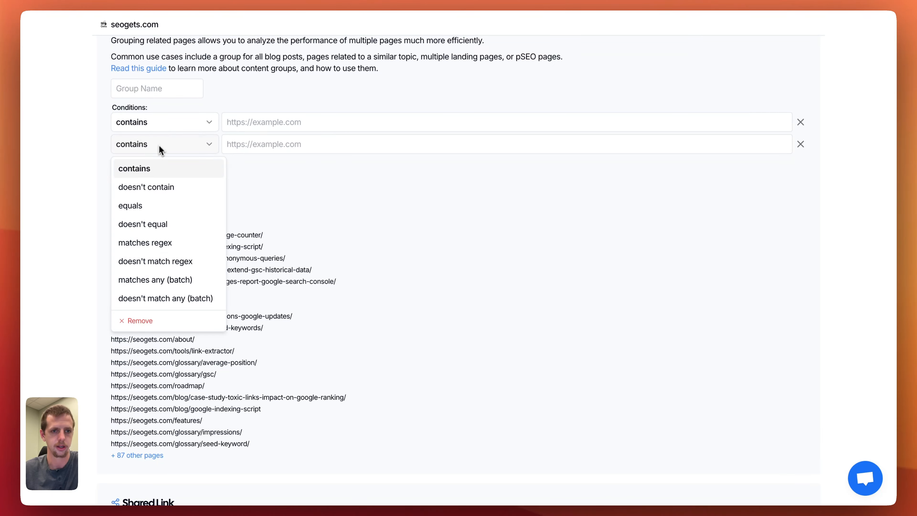
pyautogui.click(164, 185)
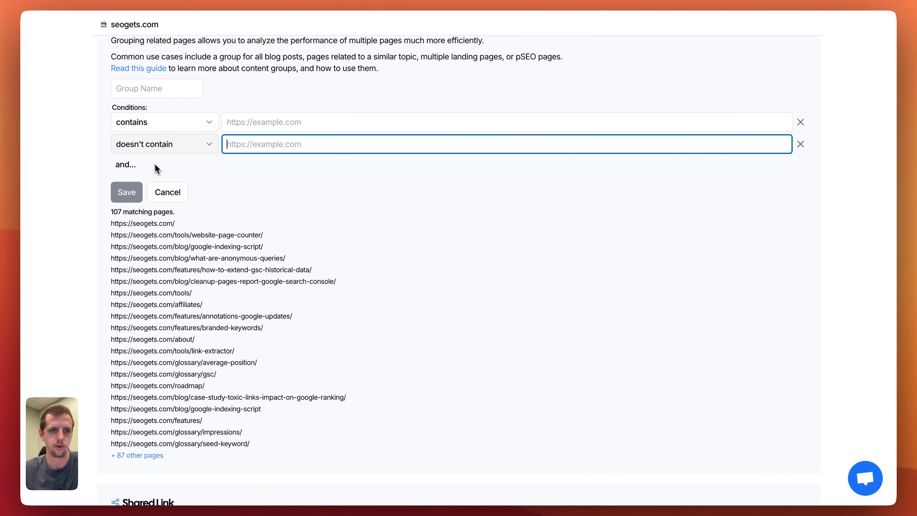
pyautogui.click(193, 166)
pyautogui.scroll(-2, 348, 322)
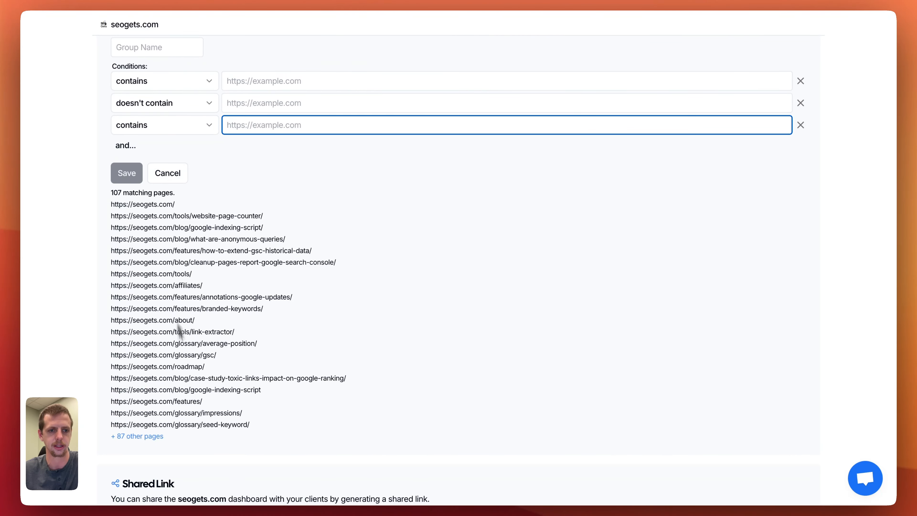
pyautogui.click(173, 182)
# Filter the seogets.com dashboard by the author content group.
pyautogui.scroll(-1, 174, 184)
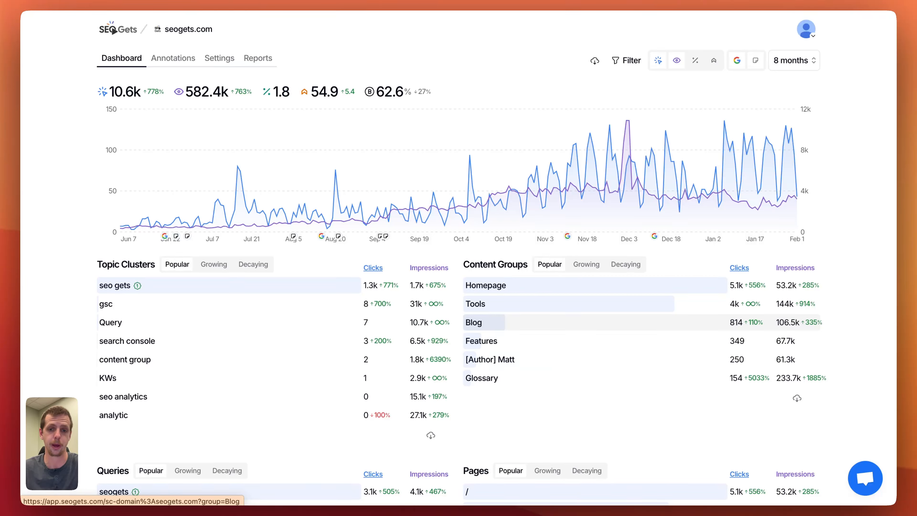
pyautogui.click(490, 359)
pyautogui.scroll(-1, 349, 215)
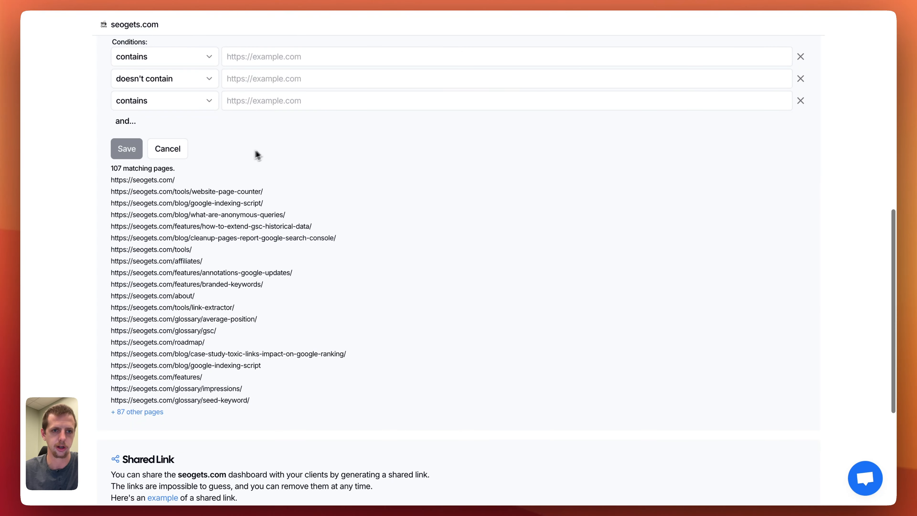
# Open the author content group for editing in the site settings and review its URL condition and the available match types.
pyautogui.click(171, 149)
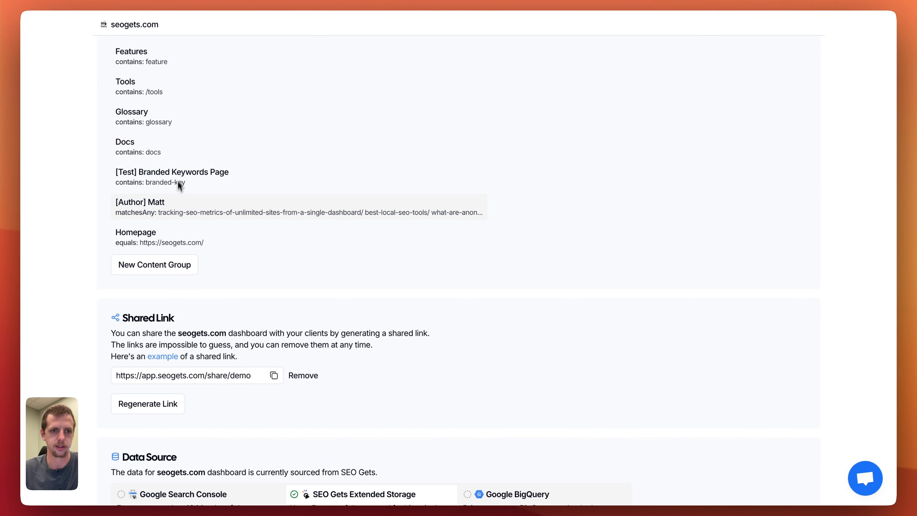
pyautogui.click(167, 211)
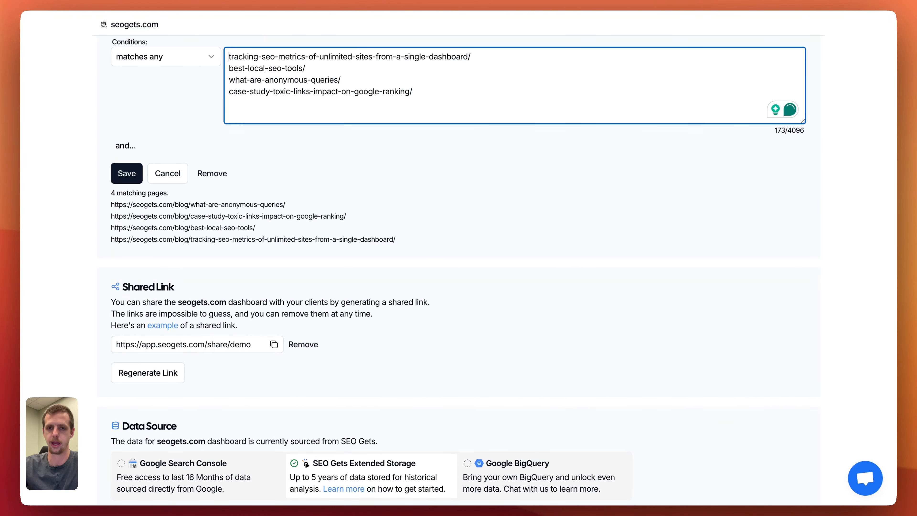
pyautogui.scroll(1, 174, 213)
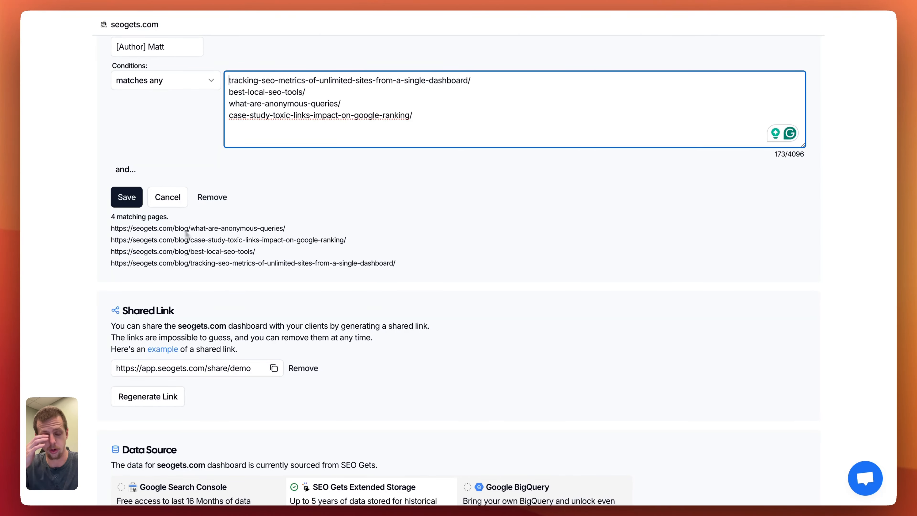
pyautogui.scroll(4, 185, 231)
pyautogui.click(175, 282)
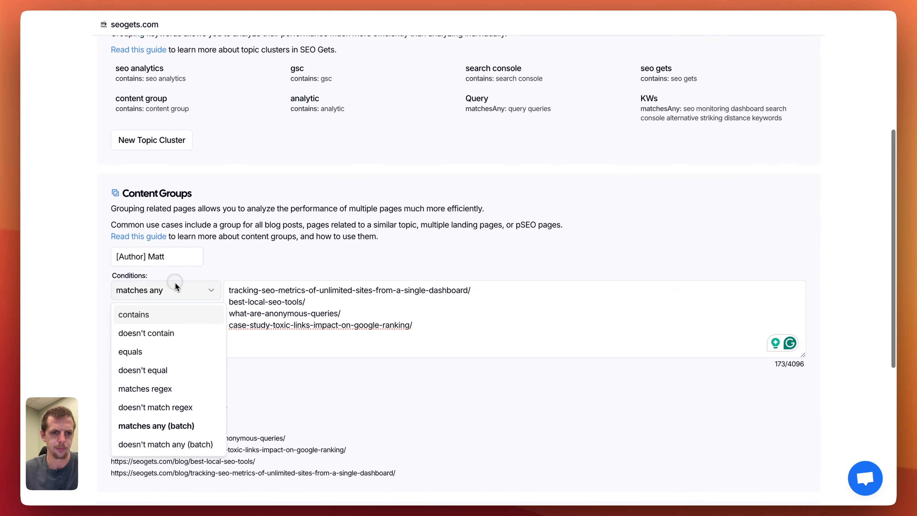
pyautogui.scroll(-5, 195, 289)
pyautogui.click(158, 303)
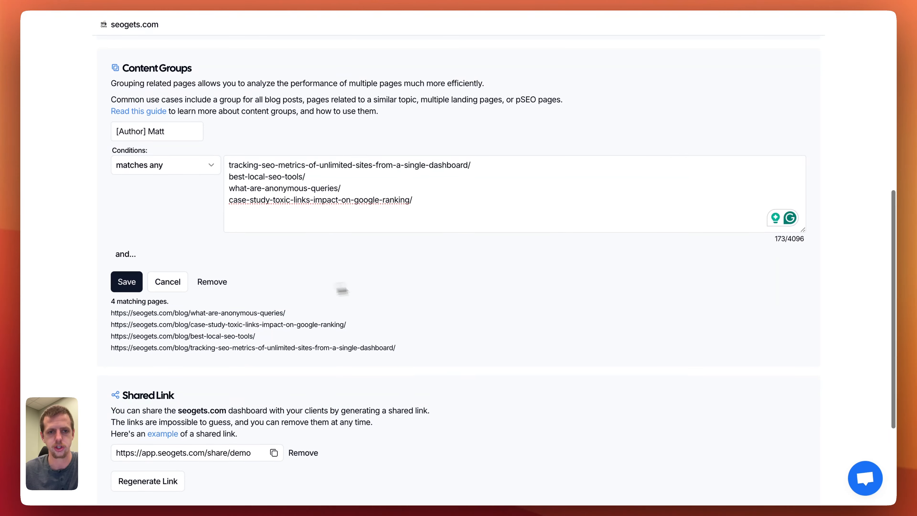
pyautogui.click(462, 213)
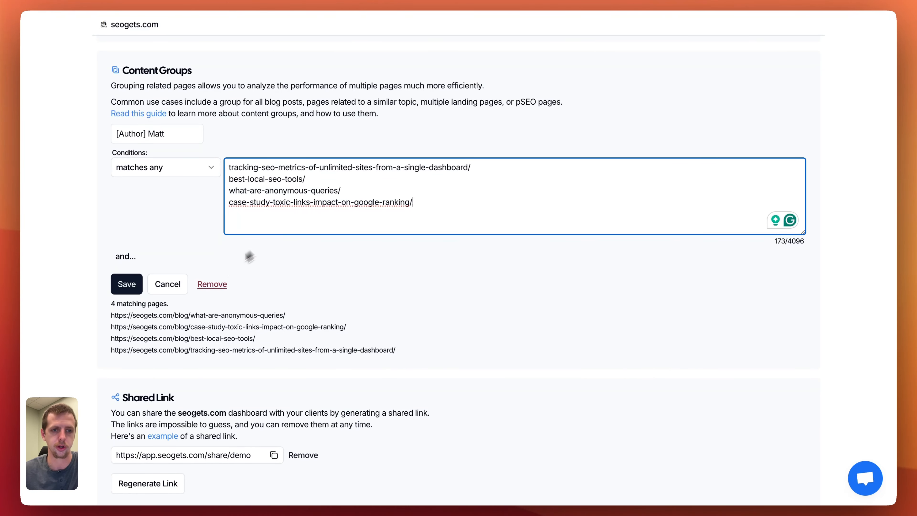
# Examine the slug of the matching what-are-anonymous-queries page, the listed URL patterns and the condition's character limit.
pyautogui.moveTo(112, 317); pyautogui.dragTo(266, 317)
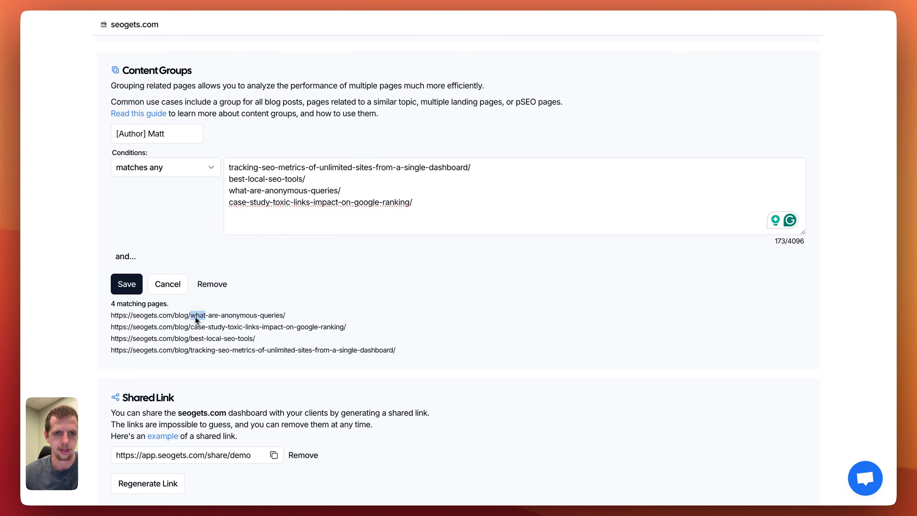
pyautogui.moveTo(191, 317); pyautogui.dragTo(286, 317)
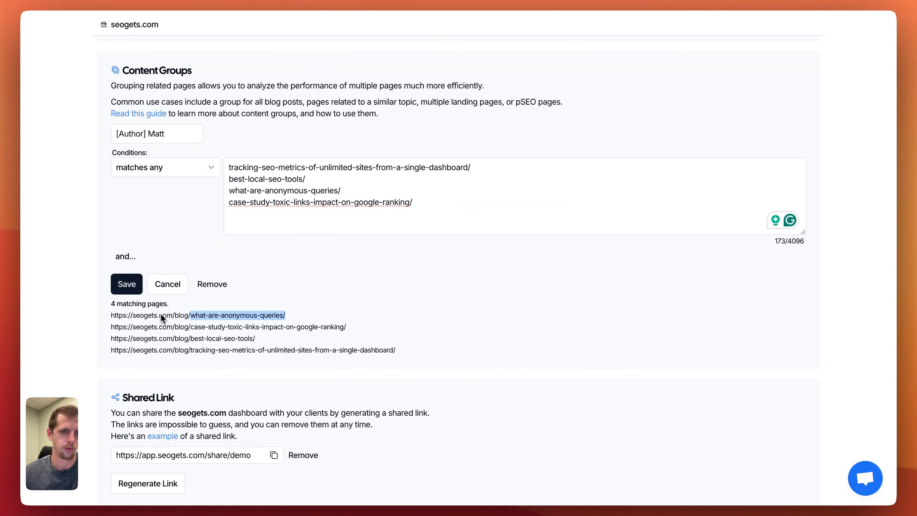
pyautogui.scroll(-1, 159, 318)
pyautogui.moveTo(413, 183); pyautogui.dragTo(228, 115)
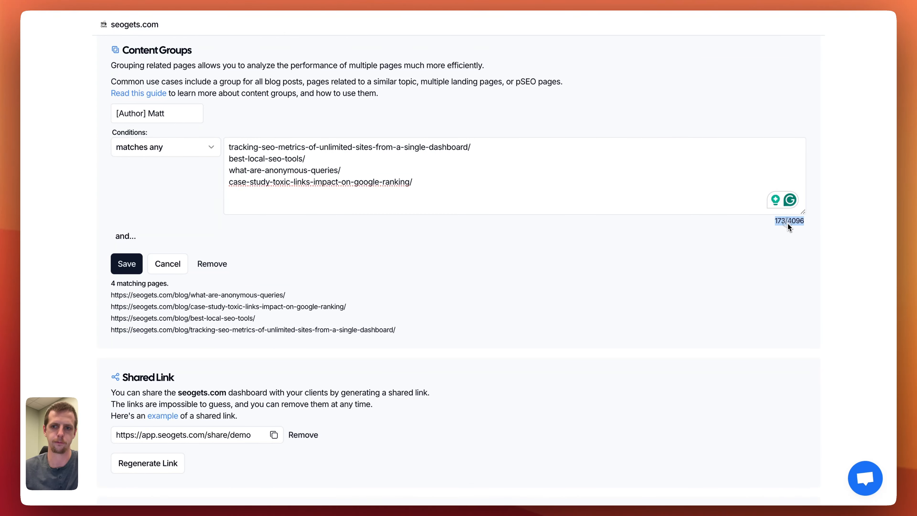
pyautogui.click(781, 221)
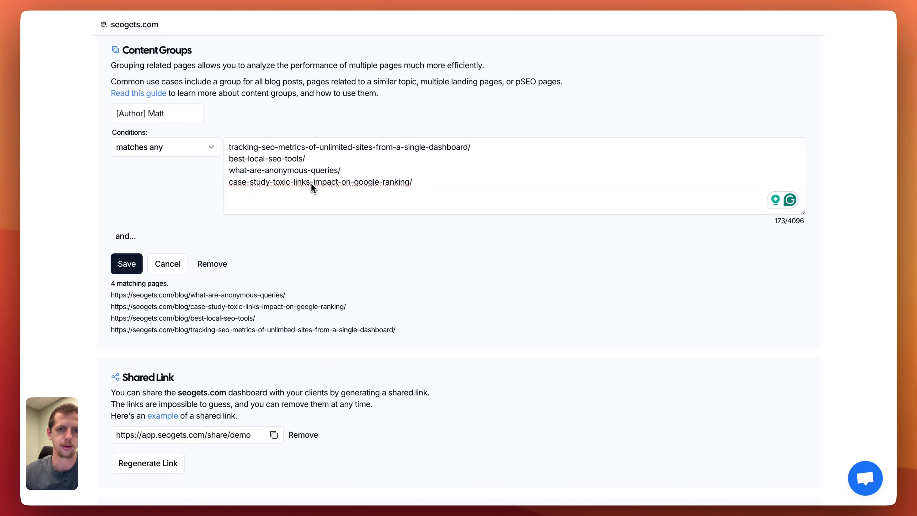
# Shorten the last URL pattern of the author content group to impact-on-google-ranking/ and check the matching pages.
pyautogui.moveTo(314, 184); pyautogui.dragTo(174, 191)
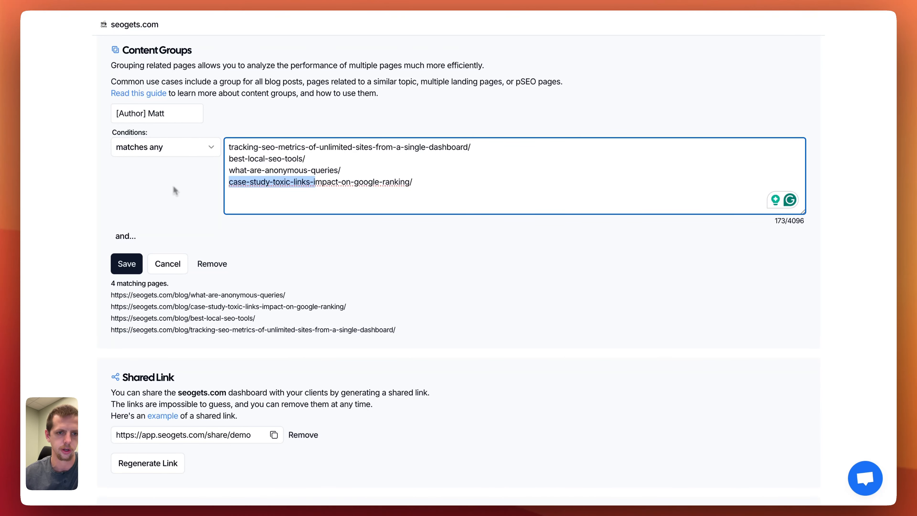
pyautogui.press('BackSpace')
pyautogui.write('i')
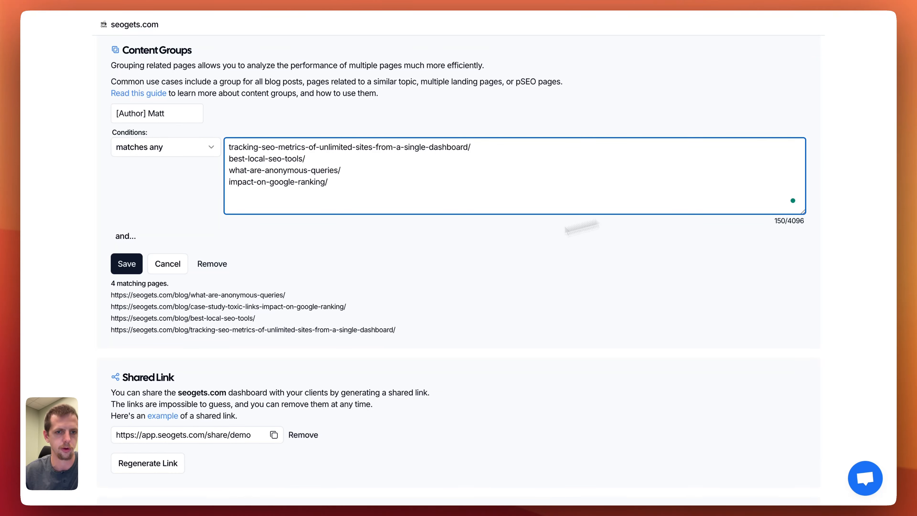
pyautogui.moveTo(203, 295); pyautogui.dragTo(260, 306)
pyautogui.click(348, 327)
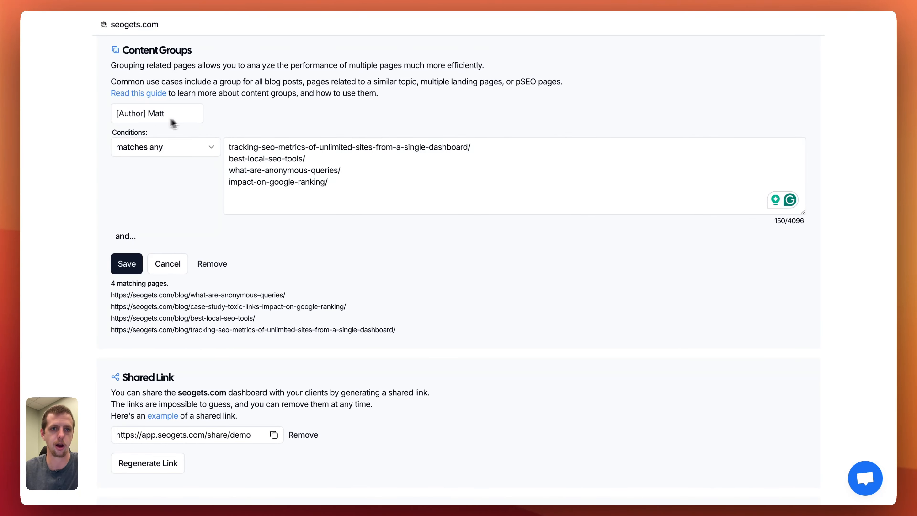
# Return to the dashboard filtered by the author content group and review its queries and pages.
pyautogui.click(114, 31)
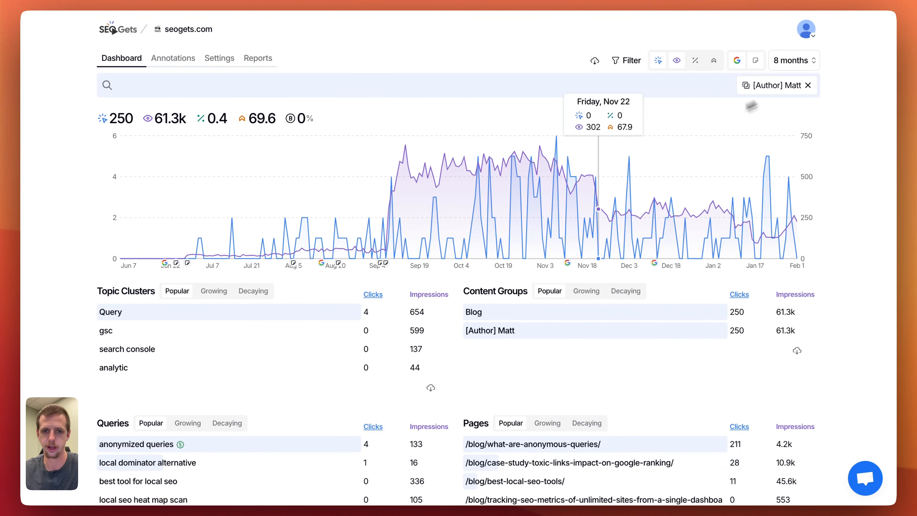
pyautogui.scroll(-3, 326, 190)
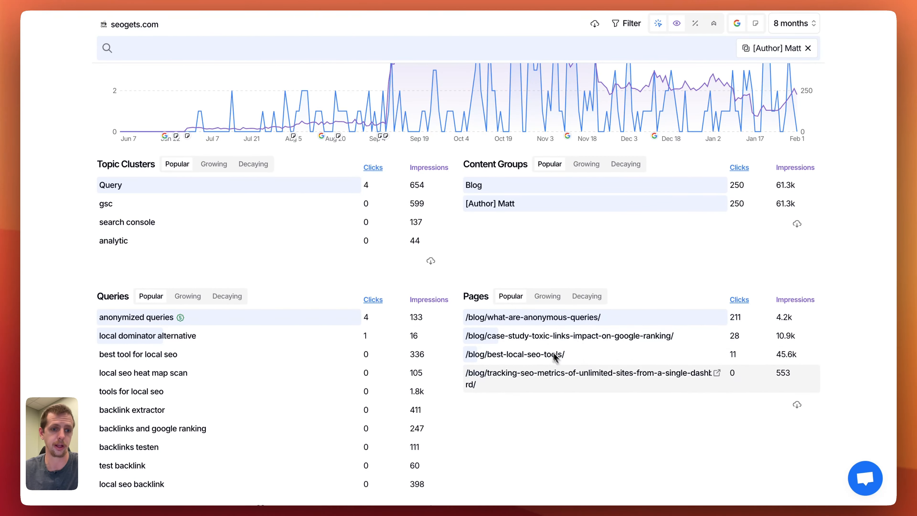
pyautogui.scroll(3, 563, 365)
pyautogui.scroll(1, 566, 368)
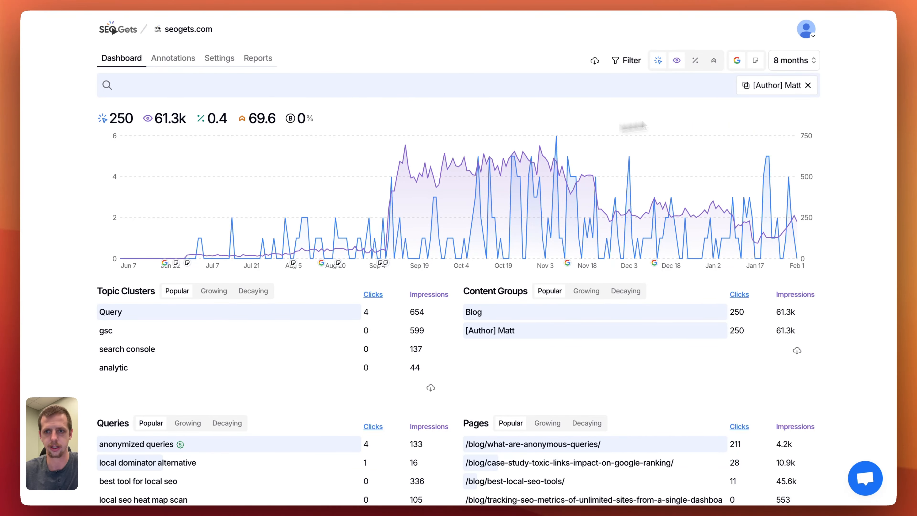
# Clear the author content group filter and review the topic clusters and content groups for the whole site.
pyautogui.click(808, 85)
pyautogui.scroll(-3, 494, 254)
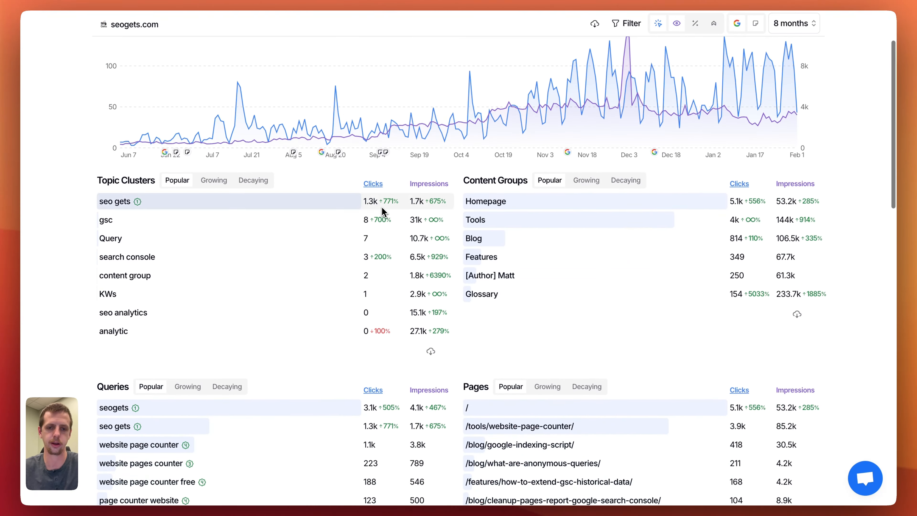
pyautogui.scroll(3, 506, 217)
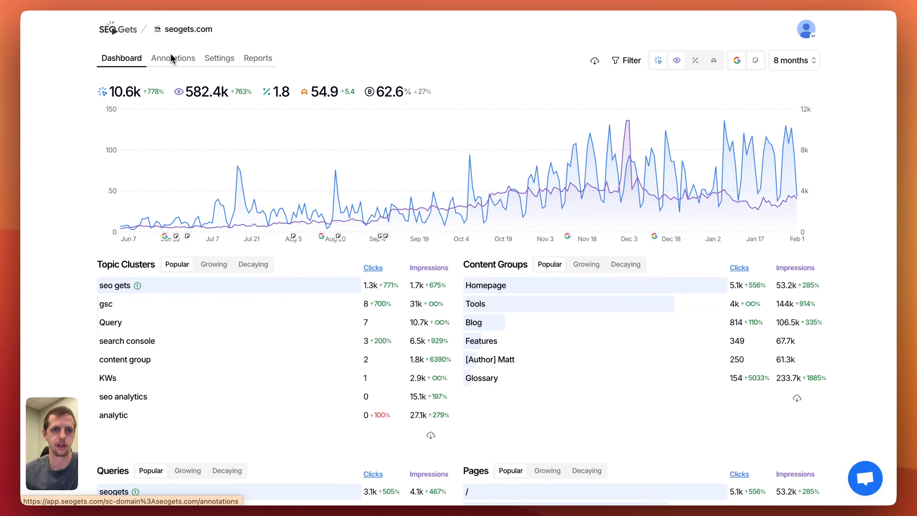
# Go back to the site settings and discard the edits to the author content group.
pyautogui.click(288, 10)
pyautogui.scroll(-4, 195, 256)
pyautogui.scroll(4, 195, 254)
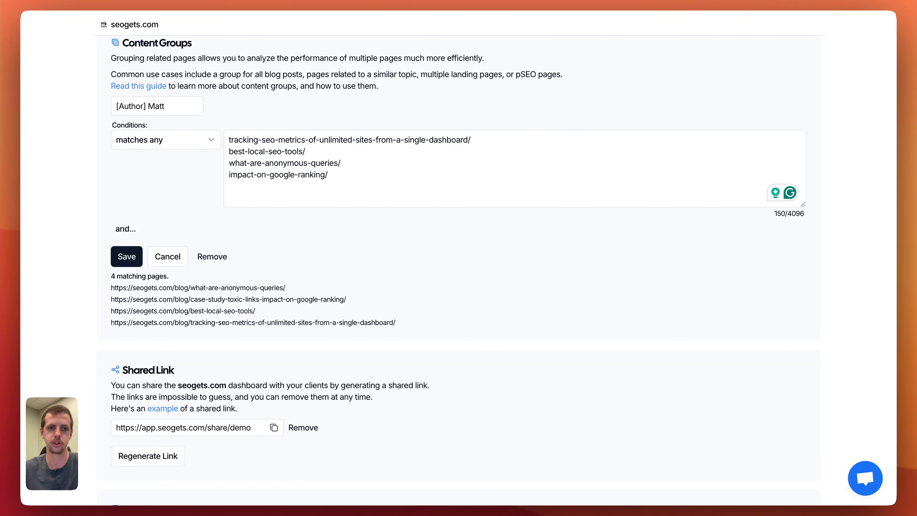
pyautogui.click(177, 257)
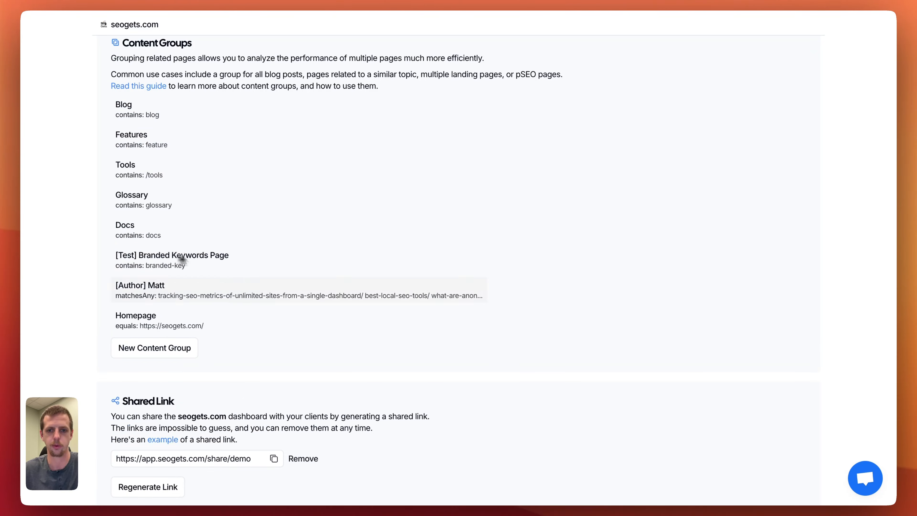
# Review the list of content groups and the topic clusters in the site settings.
pyautogui.scroll(3, 180, 90)
pyautogui.click(169, 10)
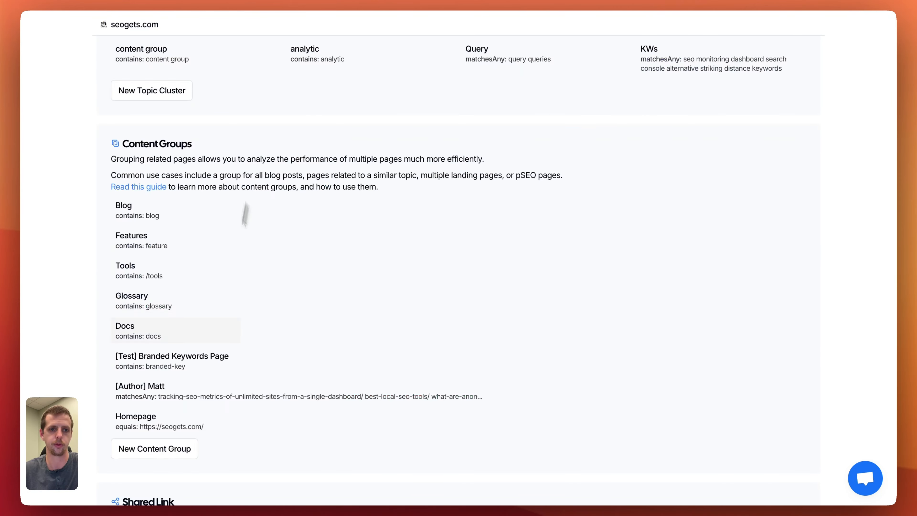
pyautogui.scroll(-3, 246, 215)
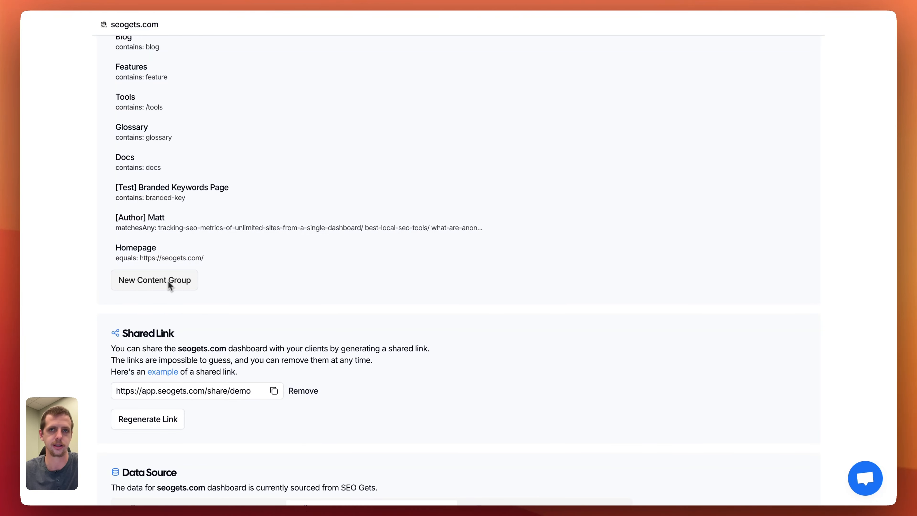
pyautogui.scroll(7, 320, 235)
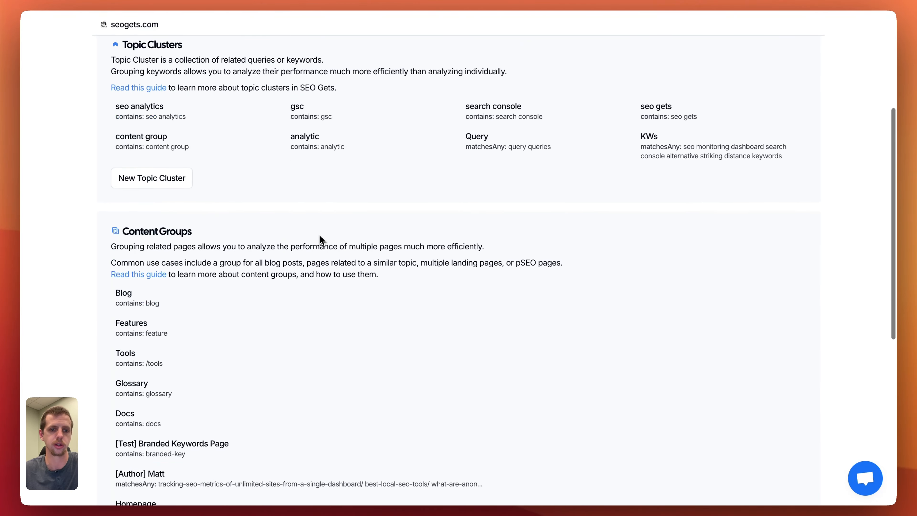
pyautogui.scroll(-6, 320, 235)
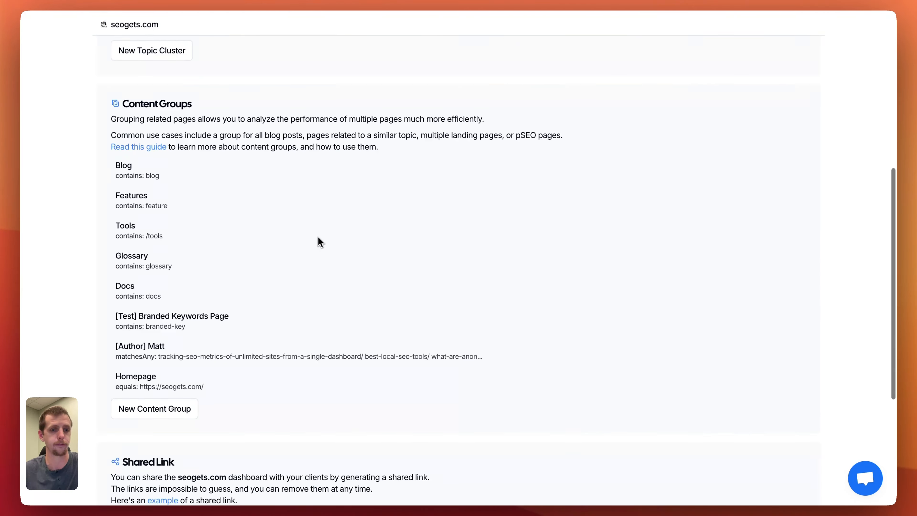
# Switch to the seogets.com dashboard and set its date range to 28 days.
pyautogui.click(163, 5)
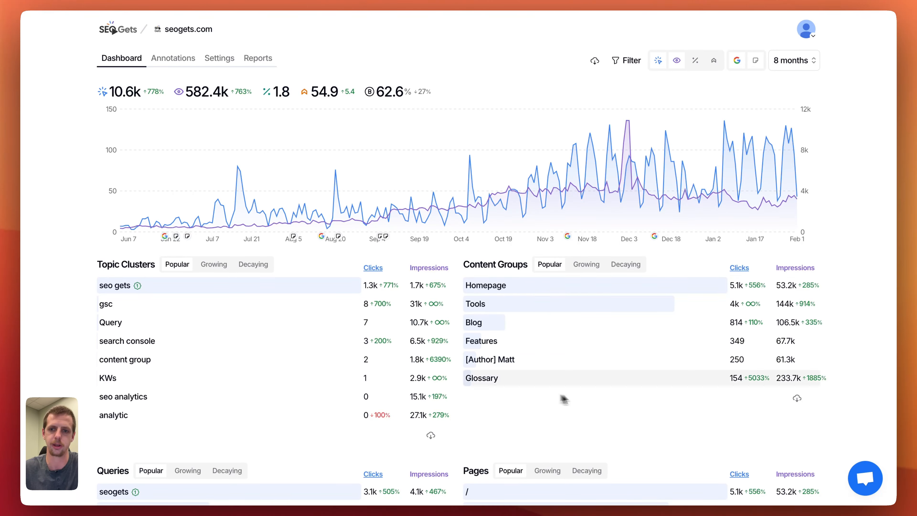
pyautogui.click(794, 60)
pyautogui.click(765, 163)
pyautogui.scroll(-1, 762, 181)
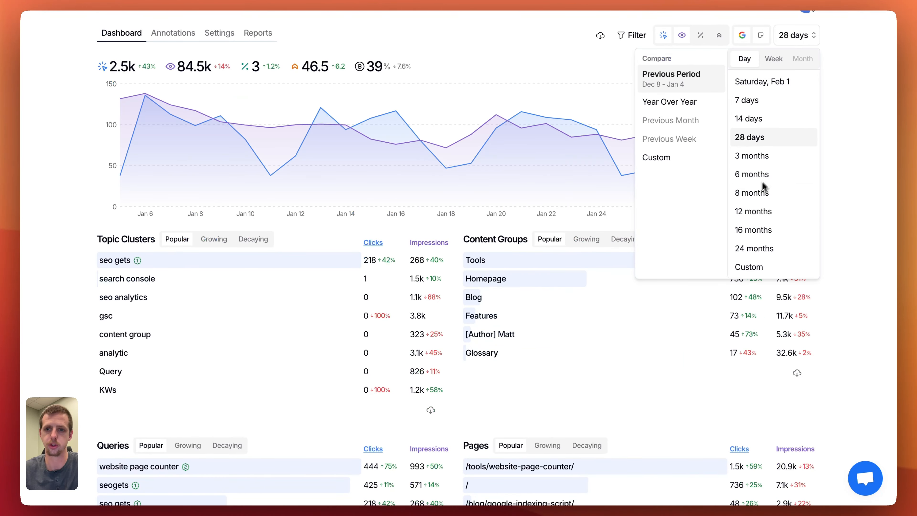
pyautogui.click(757, 142)
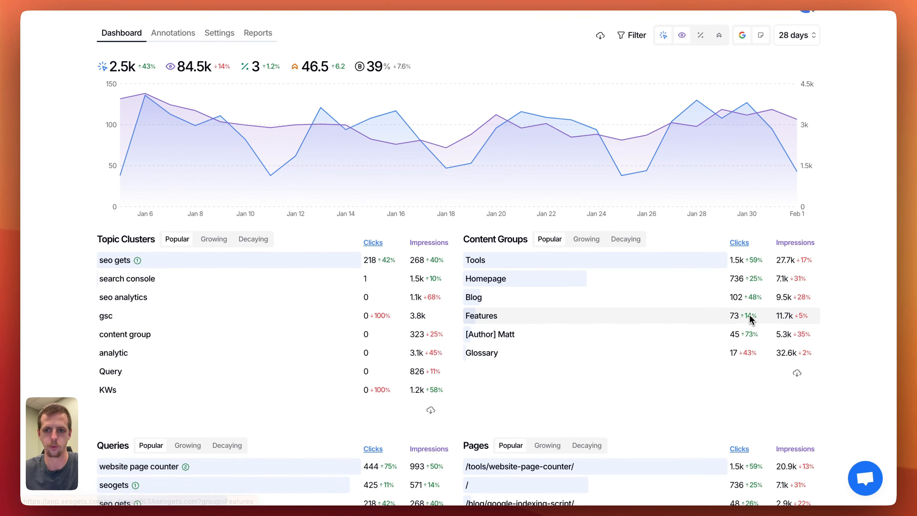
# Review the clicks and impressions of the site's topic clusters and content groups for the 28-day range.
pyautogui.moveTo(760, 283)
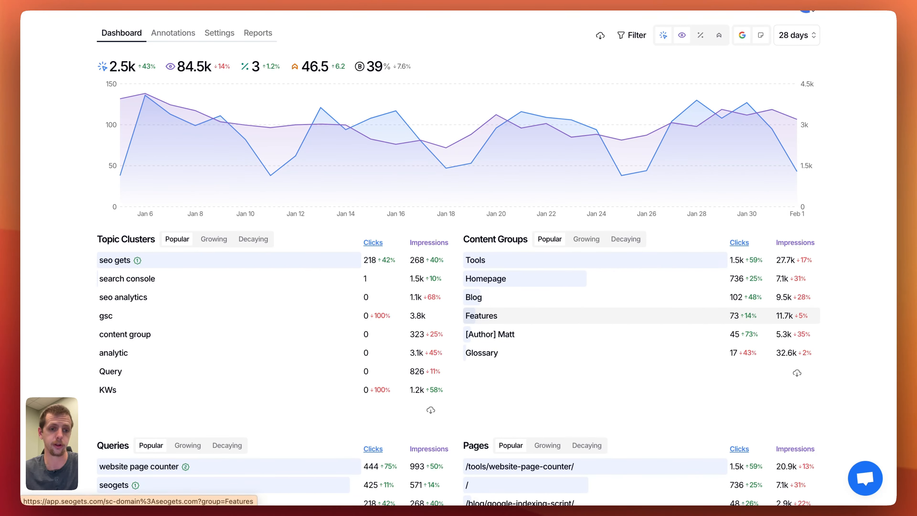
pyautogui.scroll(-2, 530, 327)
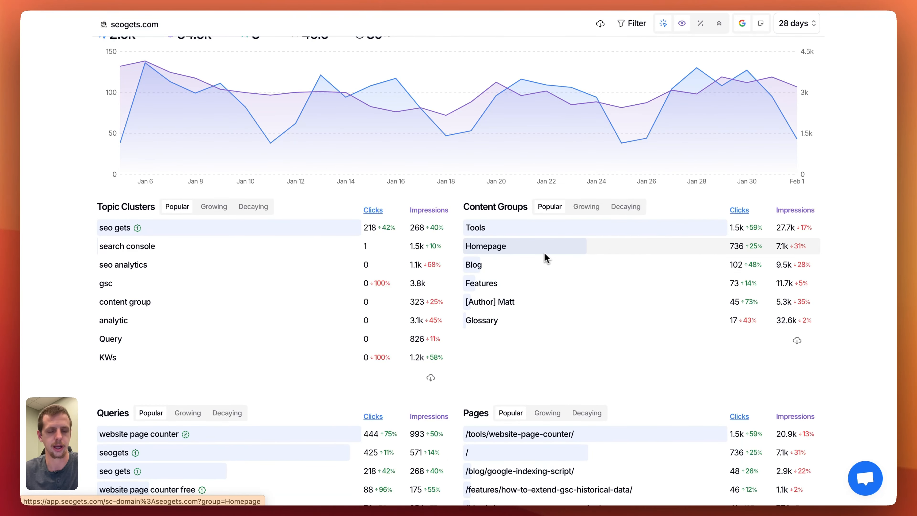
pyautogui.scroll(-1, 540, 251)
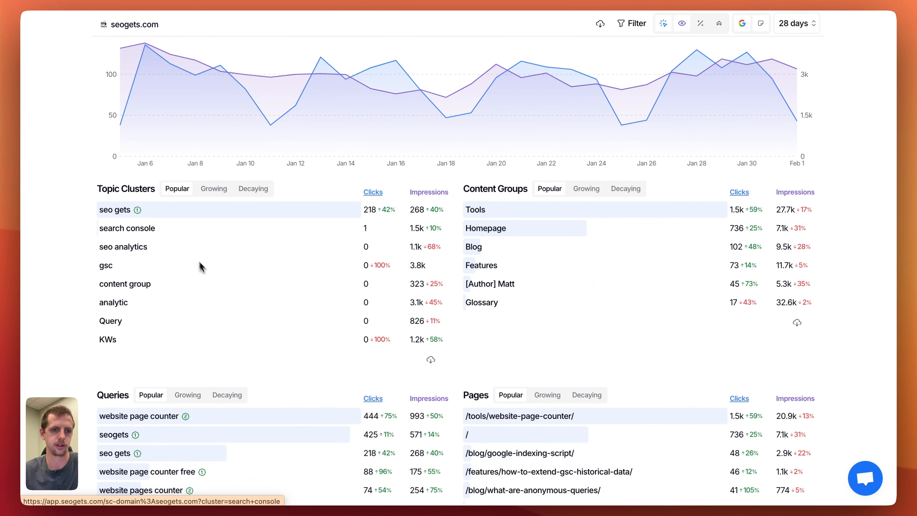
pyautogui.scroll(1, 174, 227)
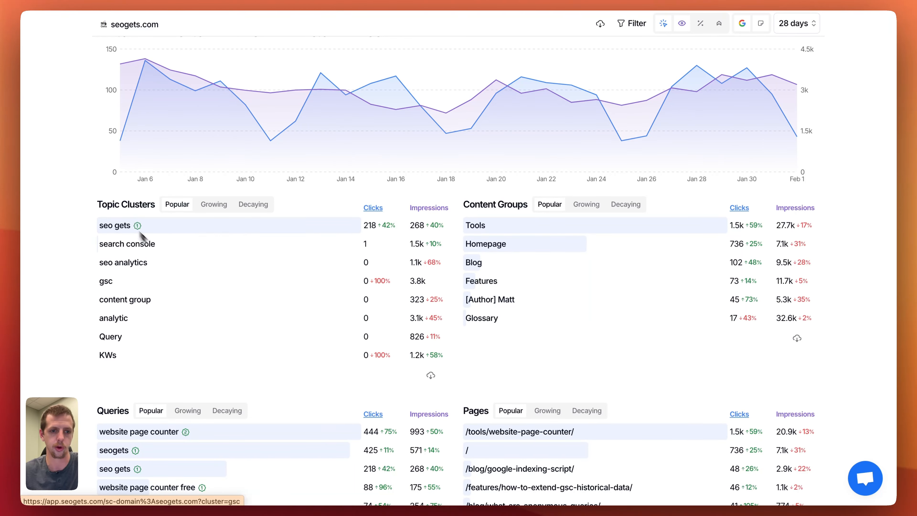
pyautogui.scroll(3, 517, 274)
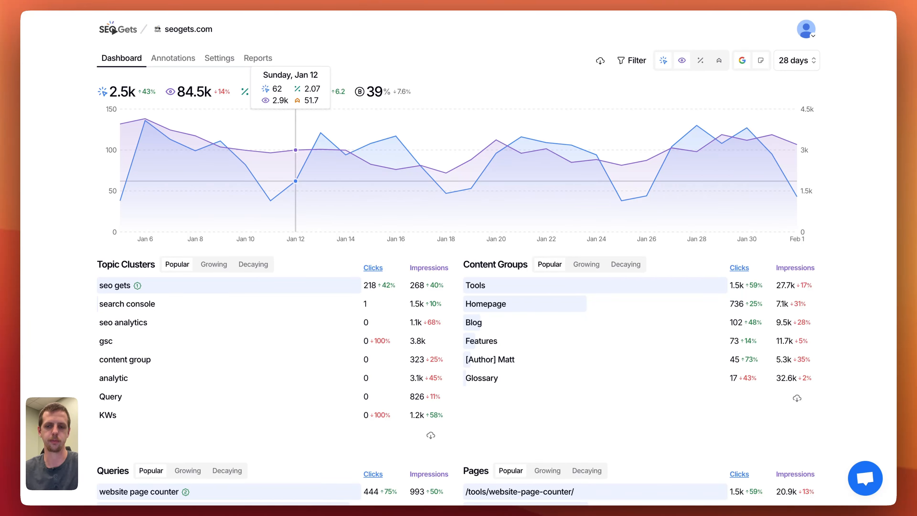
pyautogui.scroll(-3, 611, 320)
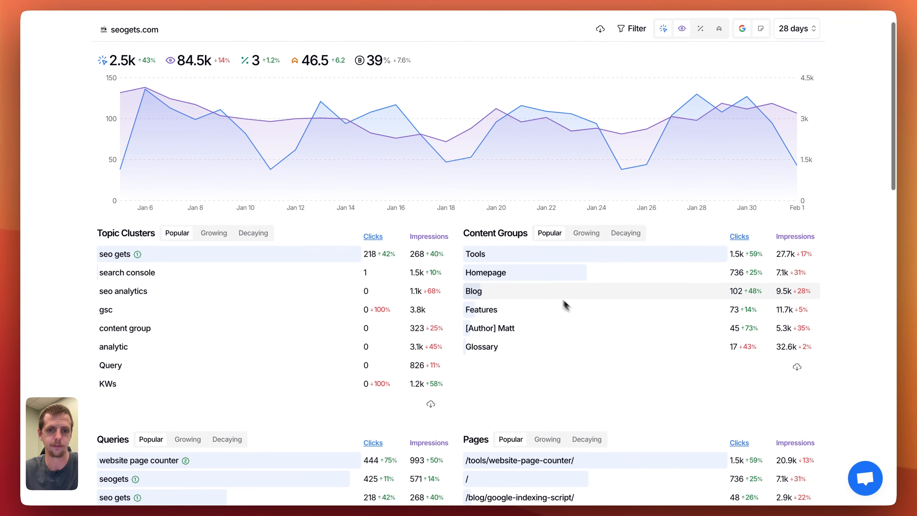
# Filter the dashboard to the Blog content group and show its growing pages, followed by its decaying pages.
pyautogui.click(526, 278)
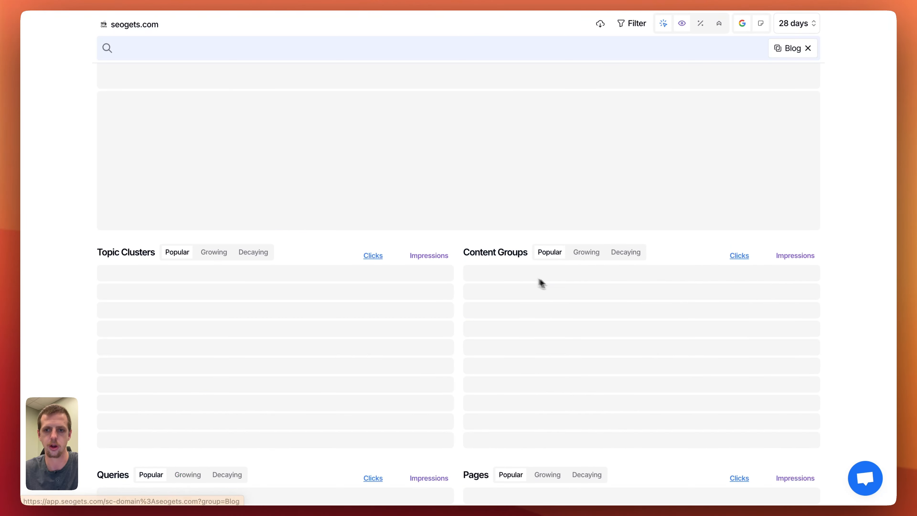
pyautogui.scroll(-4, 577, 269)
pyautogui.click(546, 274)
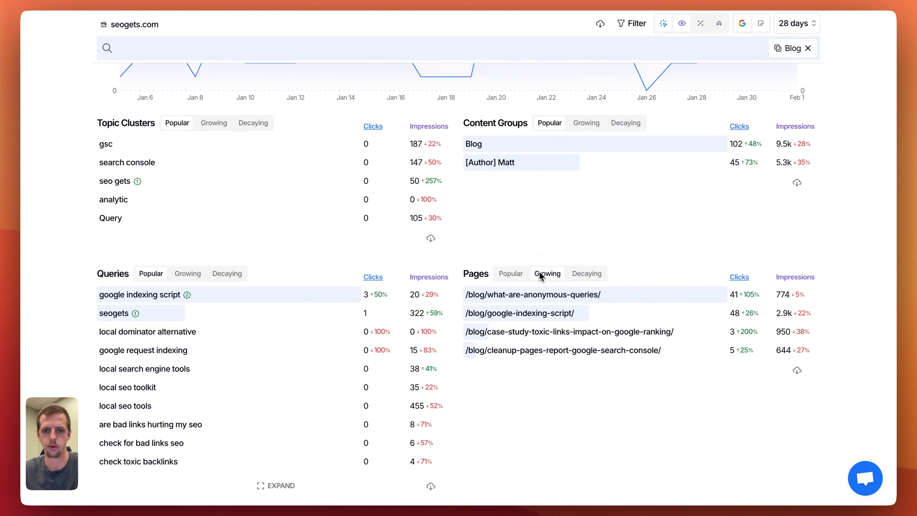
pyautogui.scroll(-3, 568, 291)
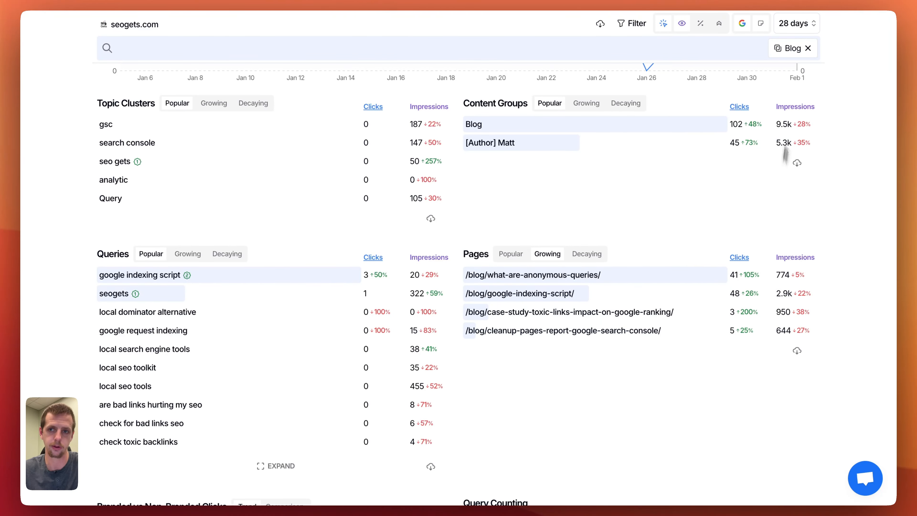
pyautogui.click(587, 253)
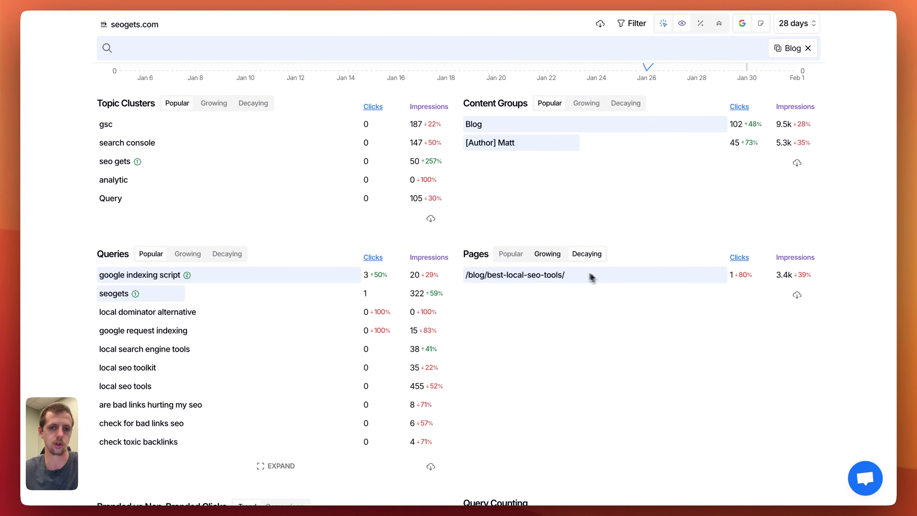
pyautogui.scroll(5, 521, 273)
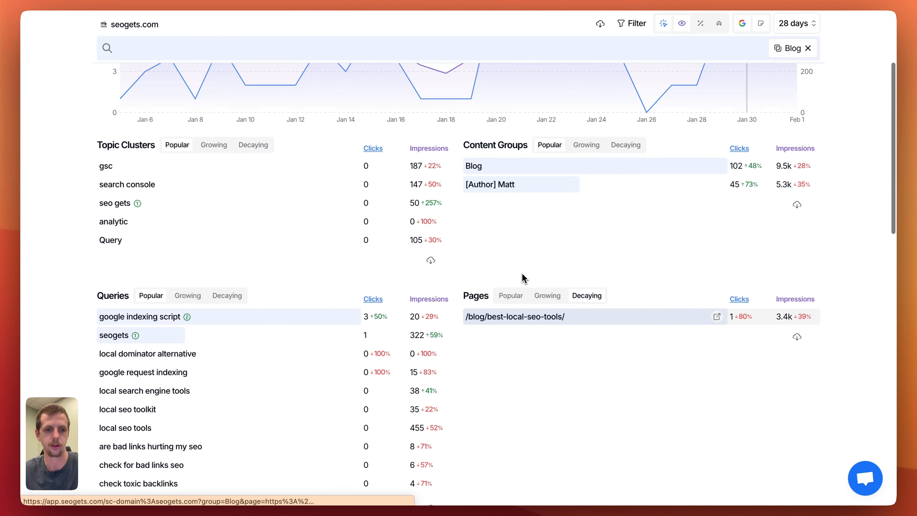